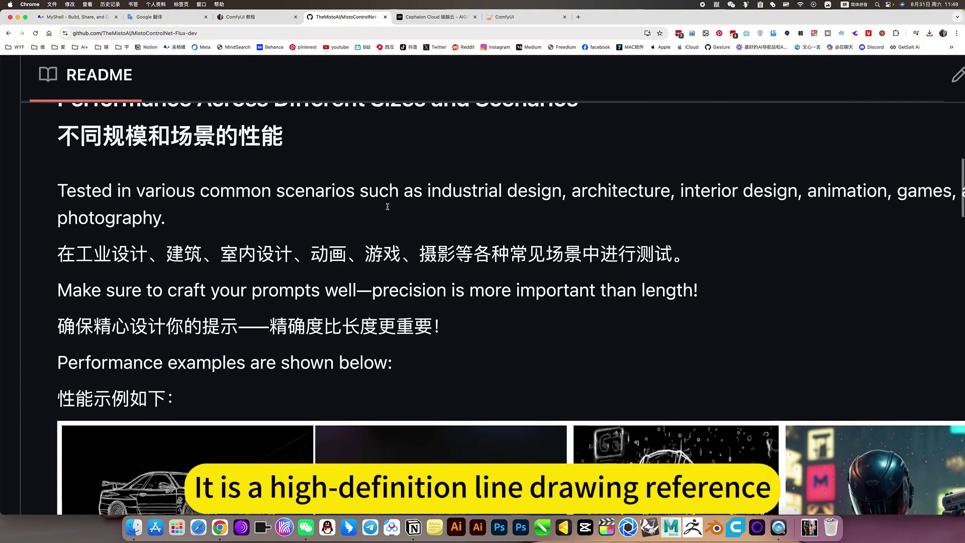
scroll(388, 205, down, 2)
scroll(423, 234, down, 2)
scroll(471, 272, down, 2)
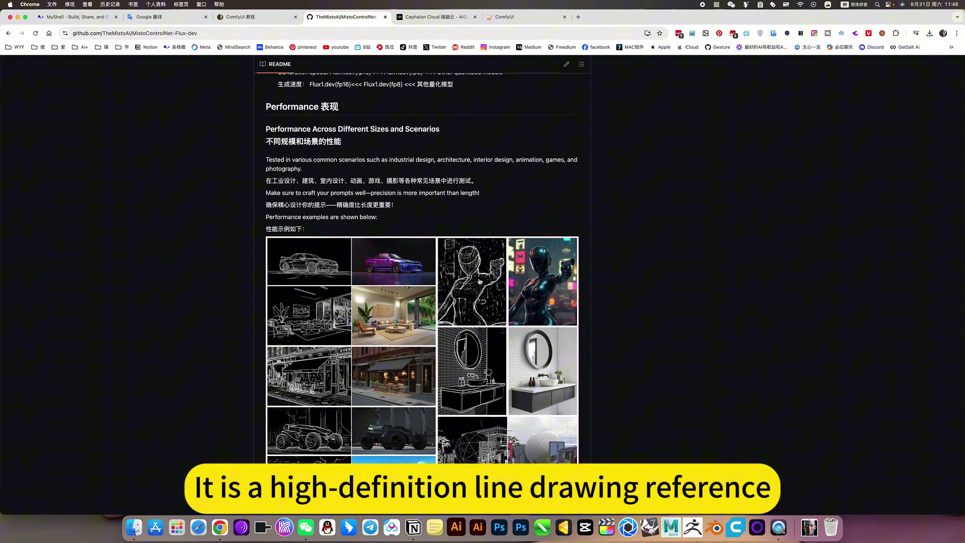
scroll(452, 278, up, 5)
scroll(438, 264, up, 5)
scroll(414, 241, up, 3)
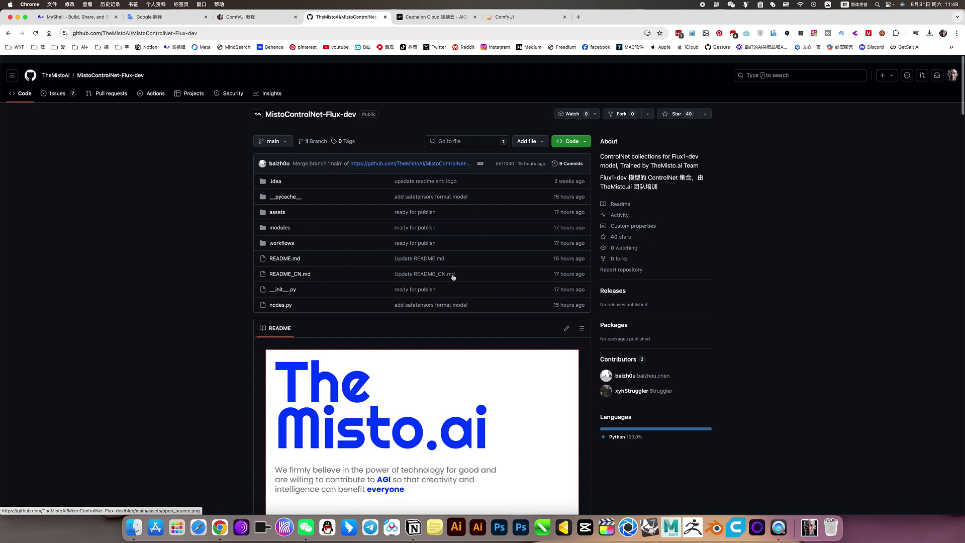
scroll(359, 254, down, 4)
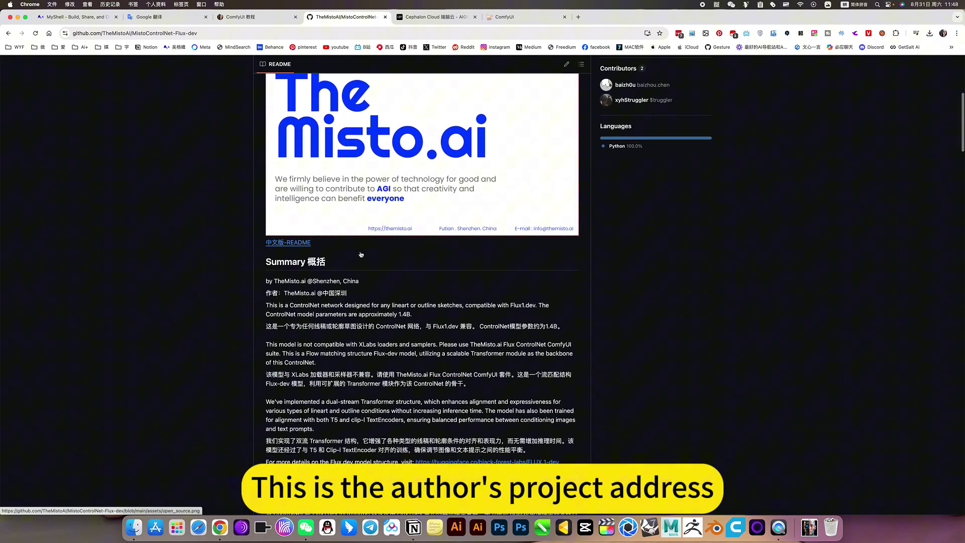
scroll(360, 254, down, 5)
scroll(361, 254, down, 5)
scroll(360, 253, down, 3)
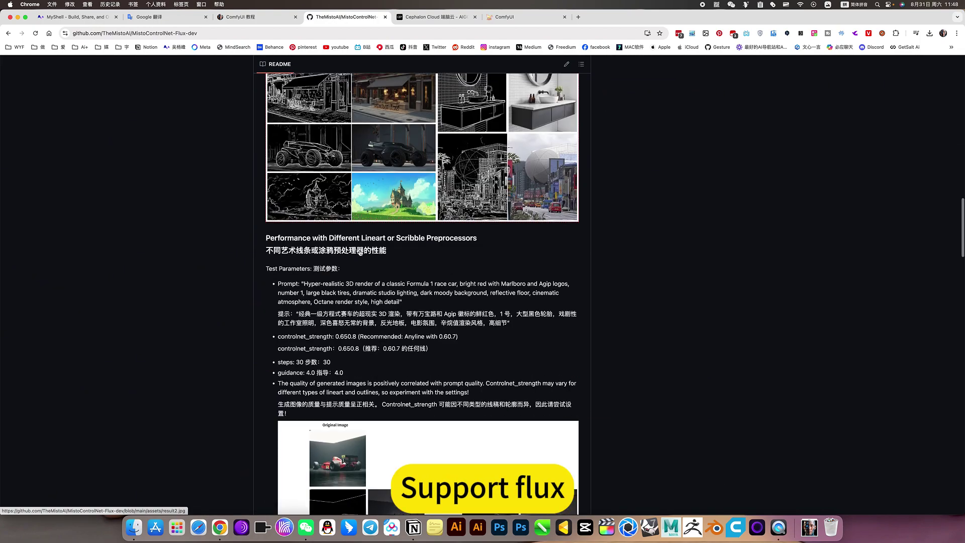
scroll(359, 252, up, 1)
Step: View the ComfyUI workflow canvas, then the Cephalon Cloud app listing
click(504, 17)
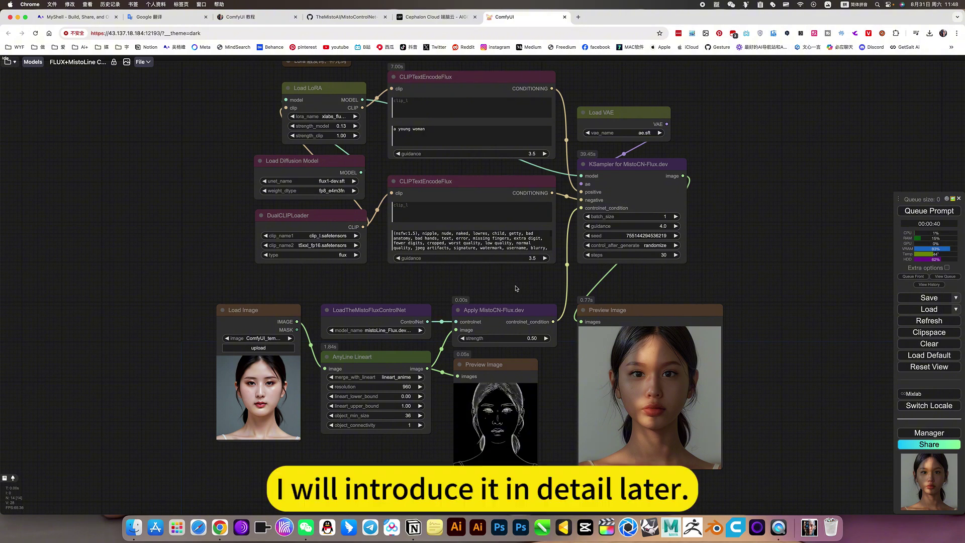
click(437, 17)
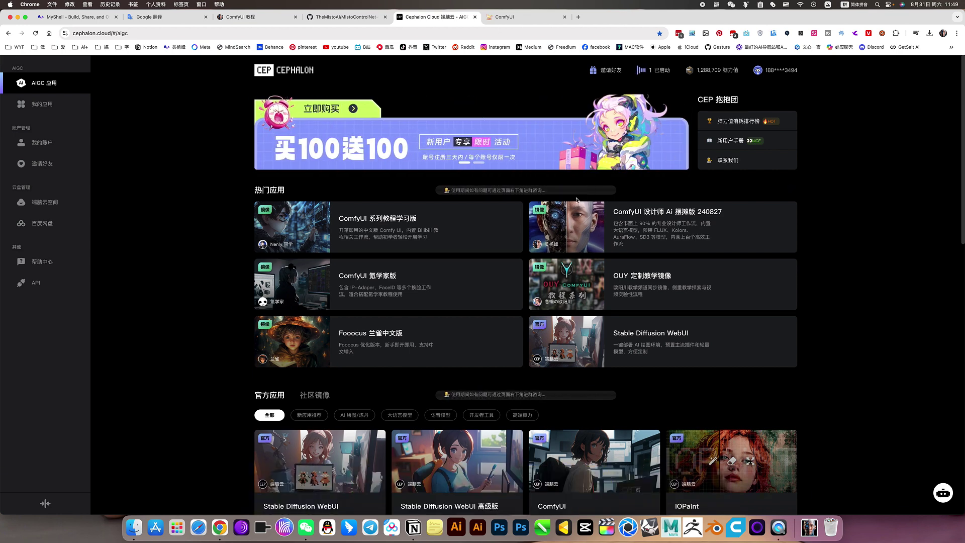
click(521, 17)
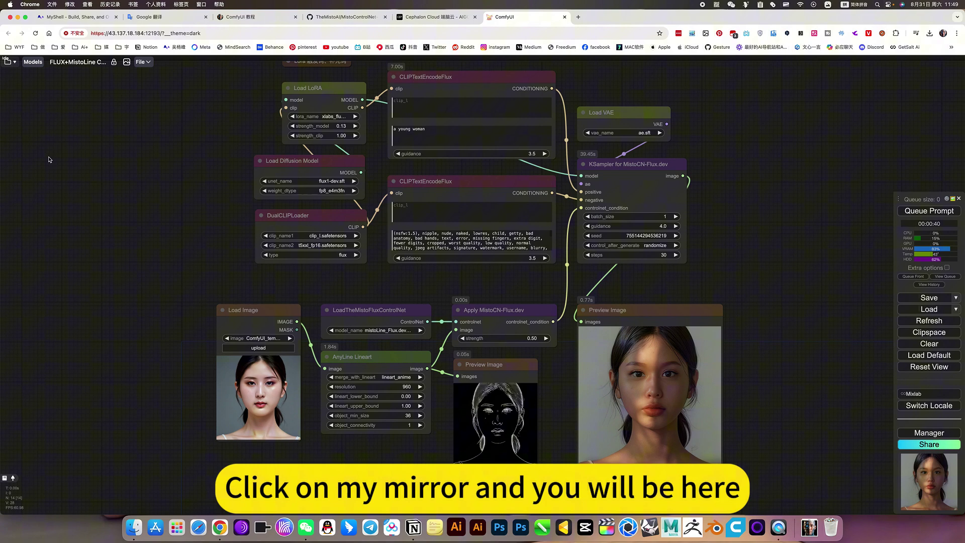
click(8, 62)
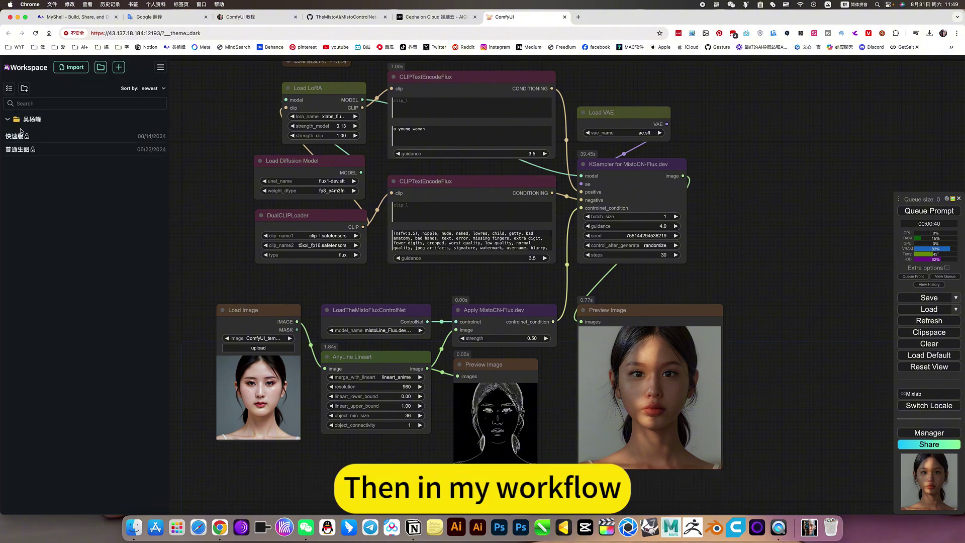
click(7, 121)
click(8, 120)
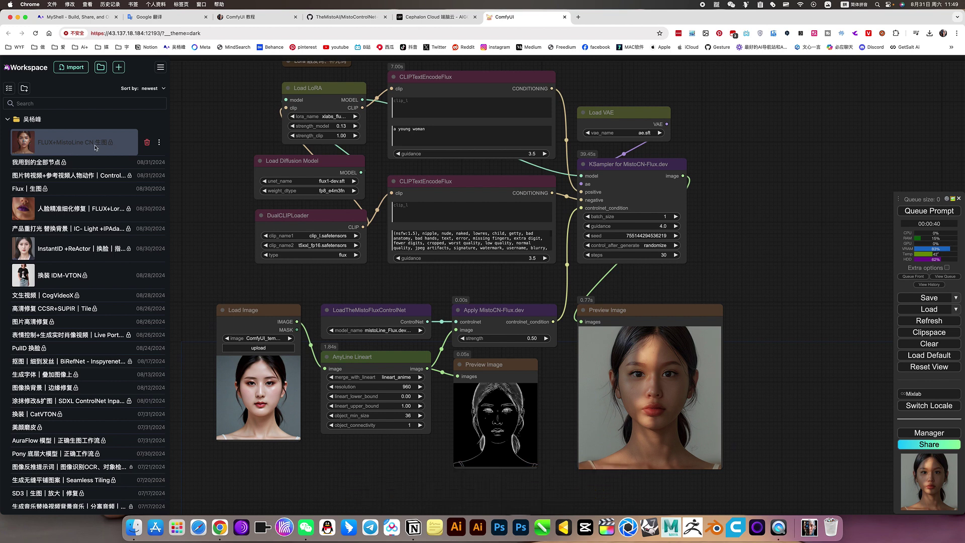
click(93, 149)
click(651, 277)
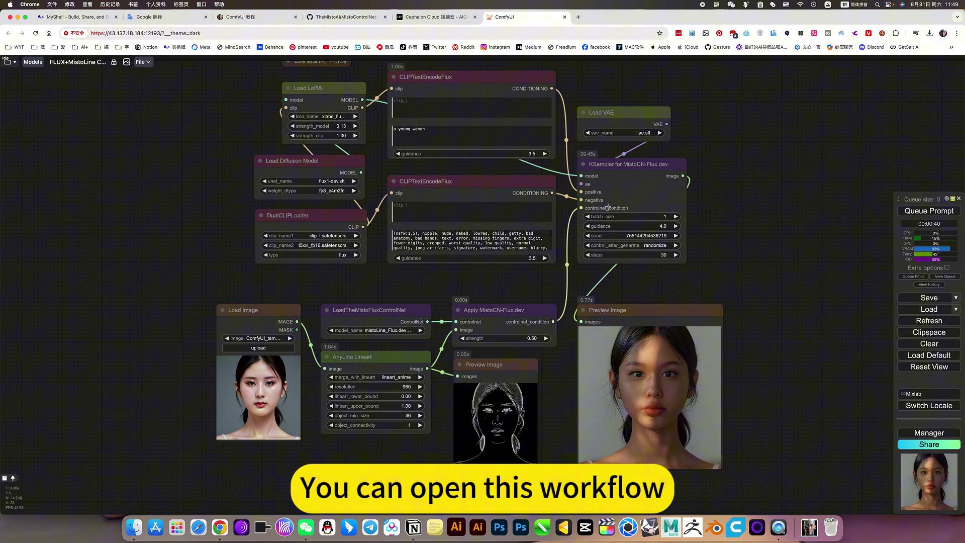
drag(693, 251, 697, 265)
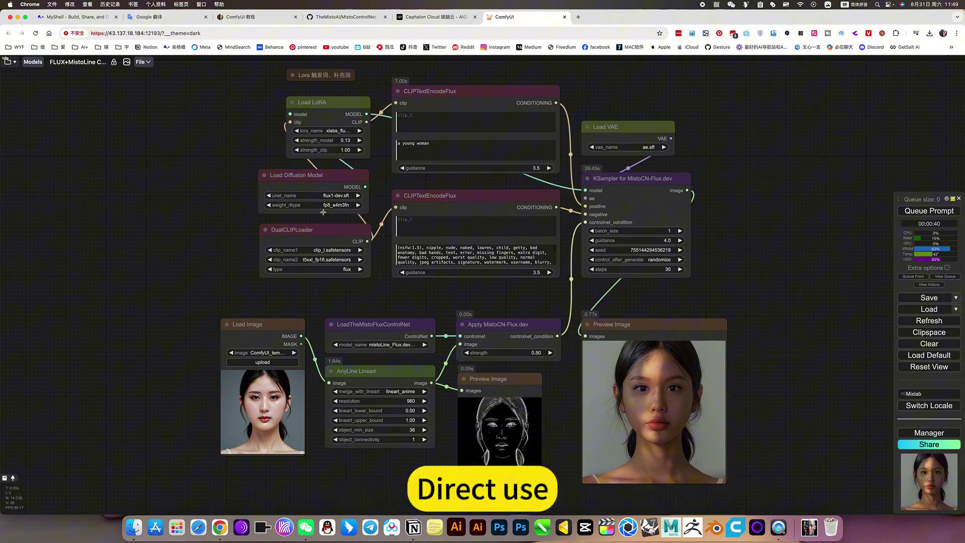
drag(532, 292, 529, 294)
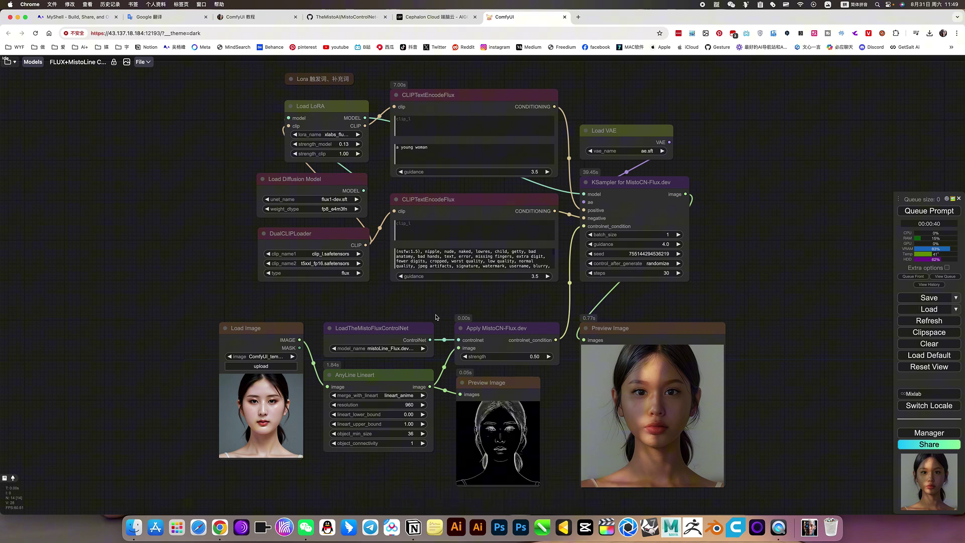
drag(438, 306, 438, 310)
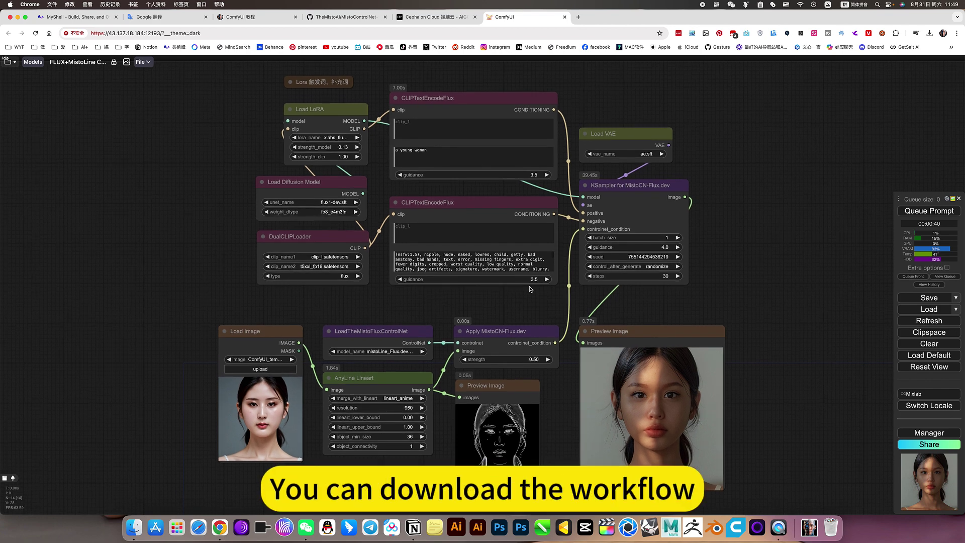
Step: In the Notion notes, reveal the download details under item 2, FLUX+MistoLine CN
click(238, 17)
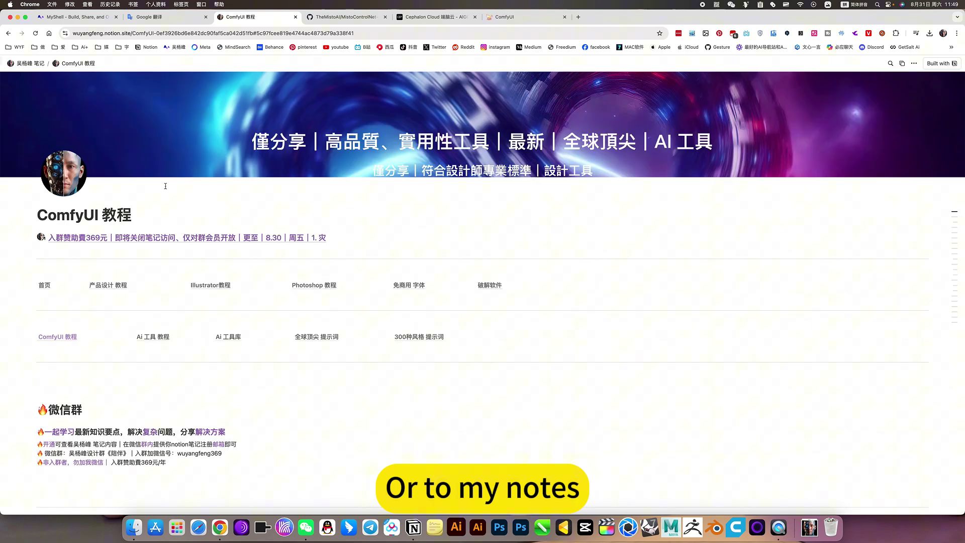
click(68, 339)
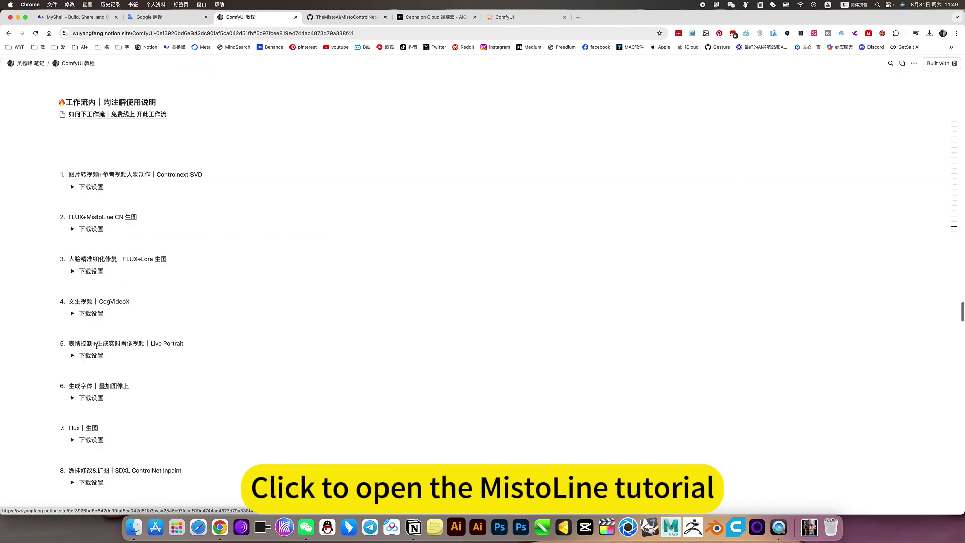
drag(67, 217, 109, 216)
click(90, 217)
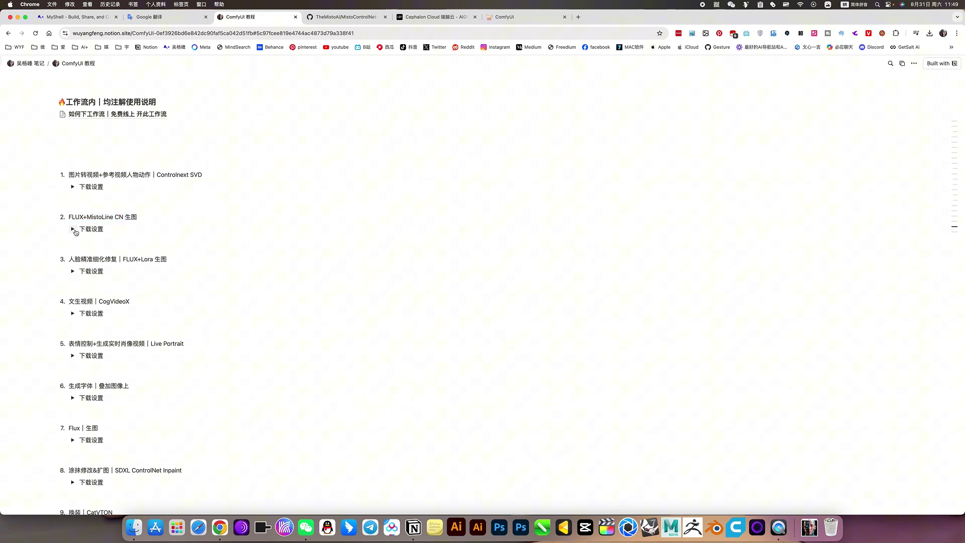
click(73, 230)
scroll(229, 307, down, 5)
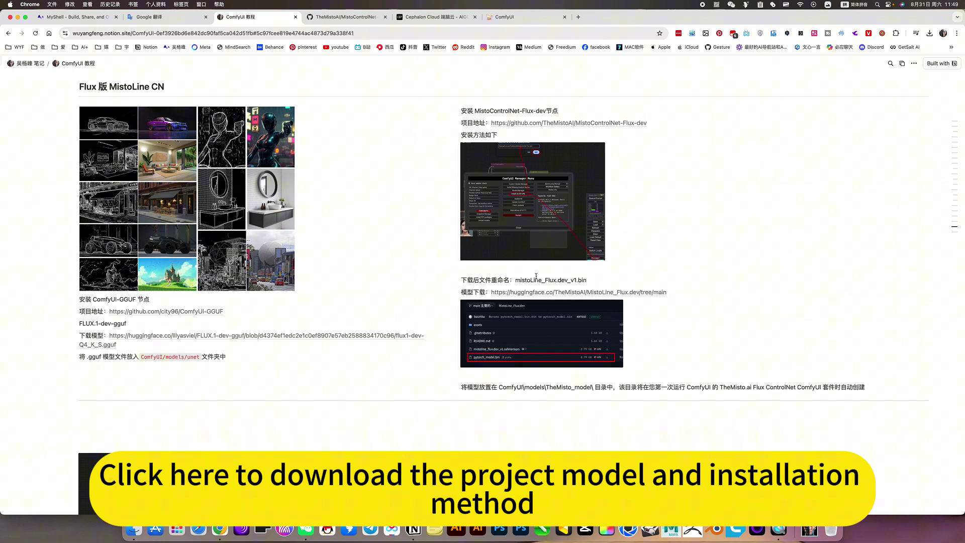
scroll(414, 280, down, 5)
scroll(247, 187, down, 5)
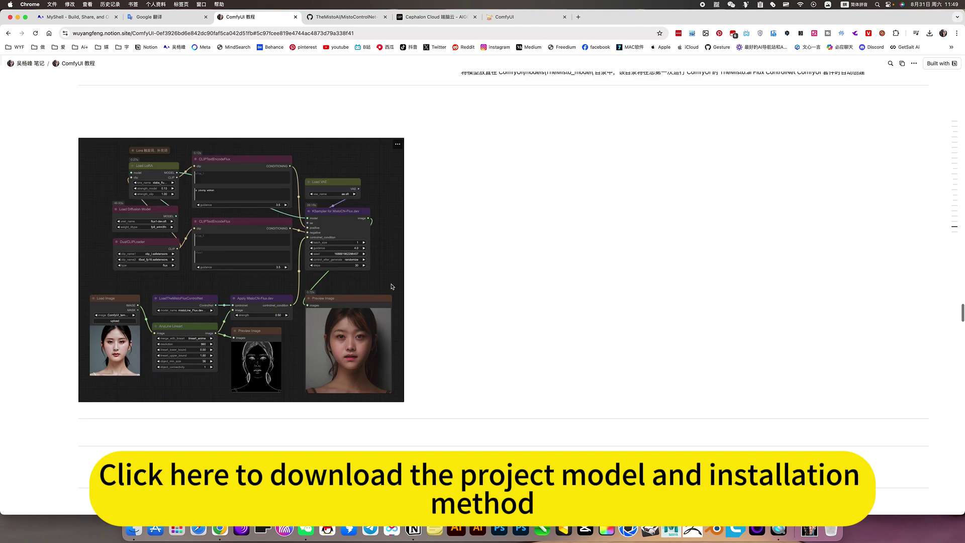
scroll(227, 298, down, 3)
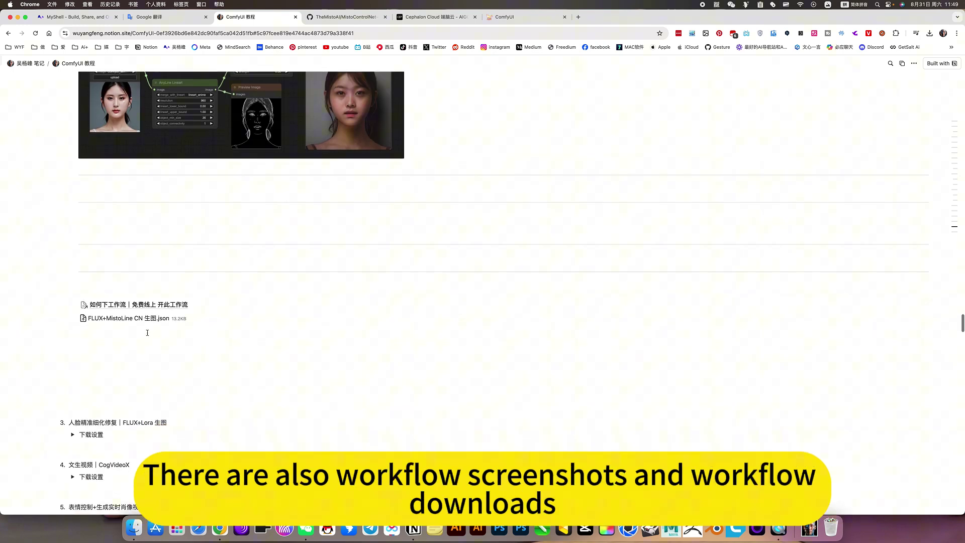
scroll(183, 328, up, 1)
scroll(300, 234, up, 5)
scroll(300, 234, up, 5)
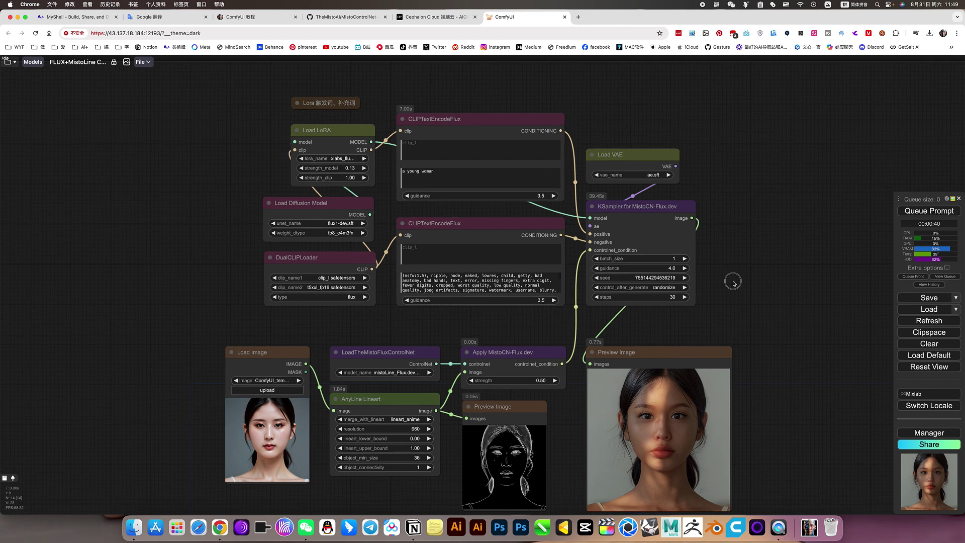
scroll(747, 263, up, 2)
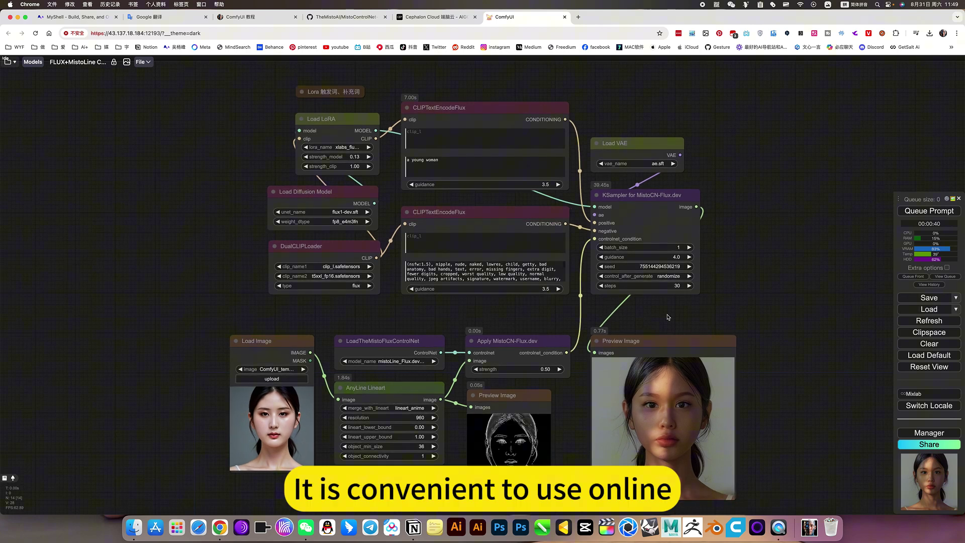
Step: Nudge the node graph up slightly to frame the workflow
drag(667, 317, 671, 297)
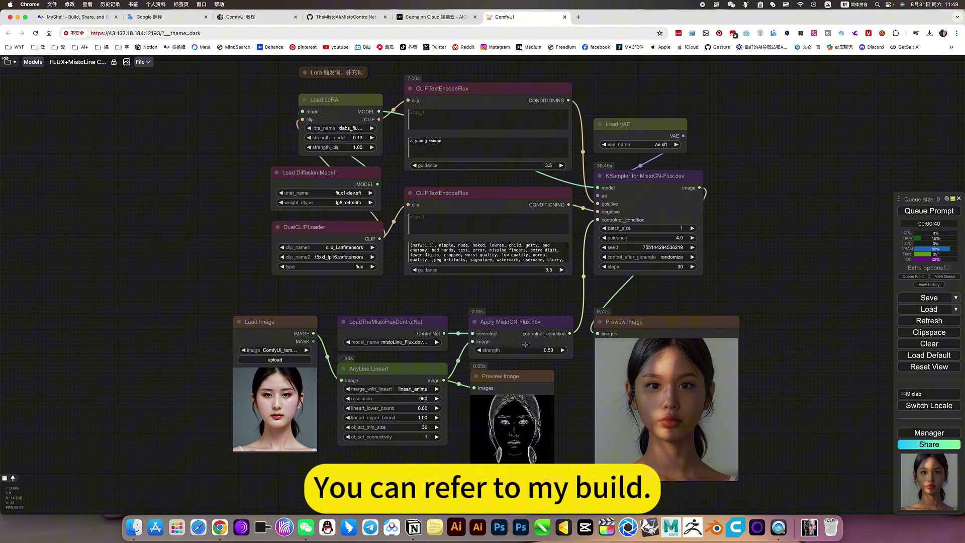
scroll(433, 301, up, 2)
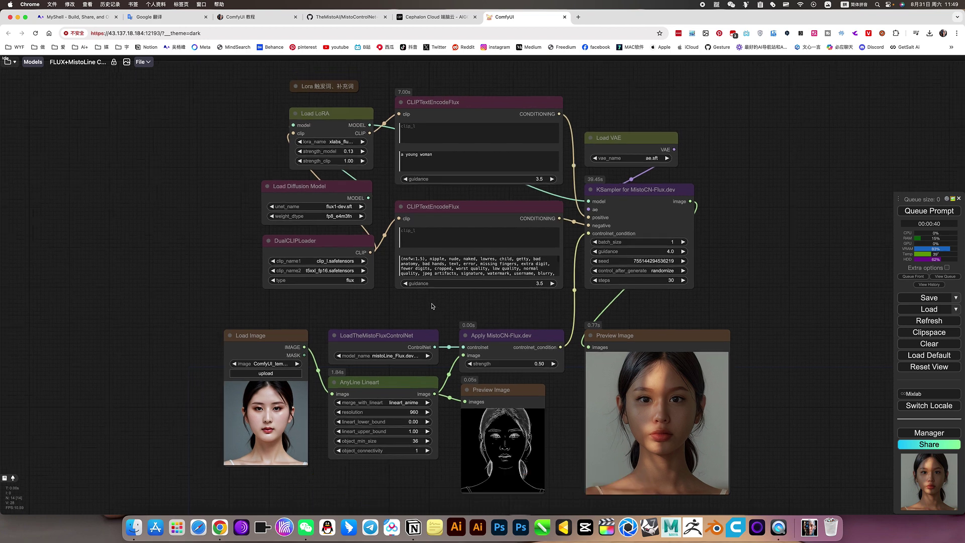
scroll(487, 307, right, 2)
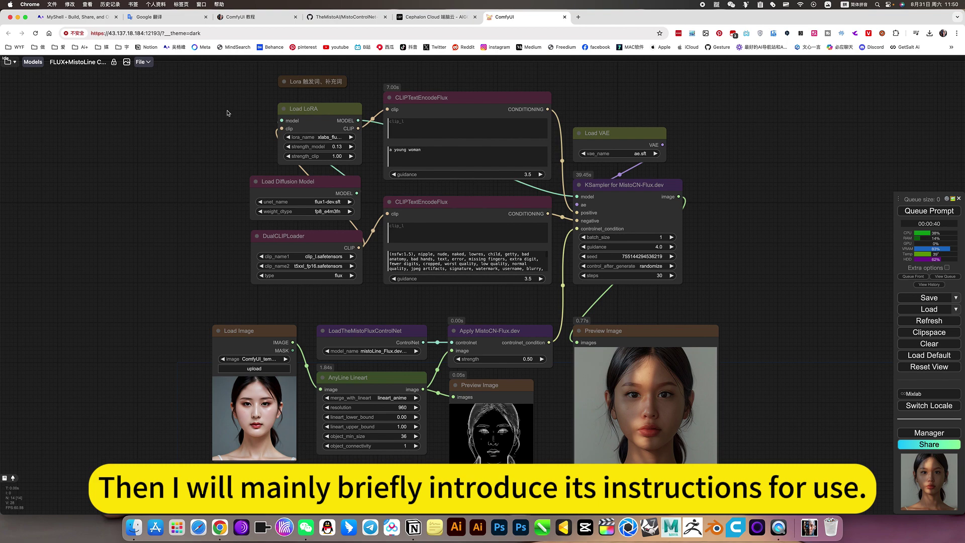
scroll(325, 130, up, 2)
scroll(318, 147, up, 2)
scroll(312, 163, up, 2)
click(319, 148)
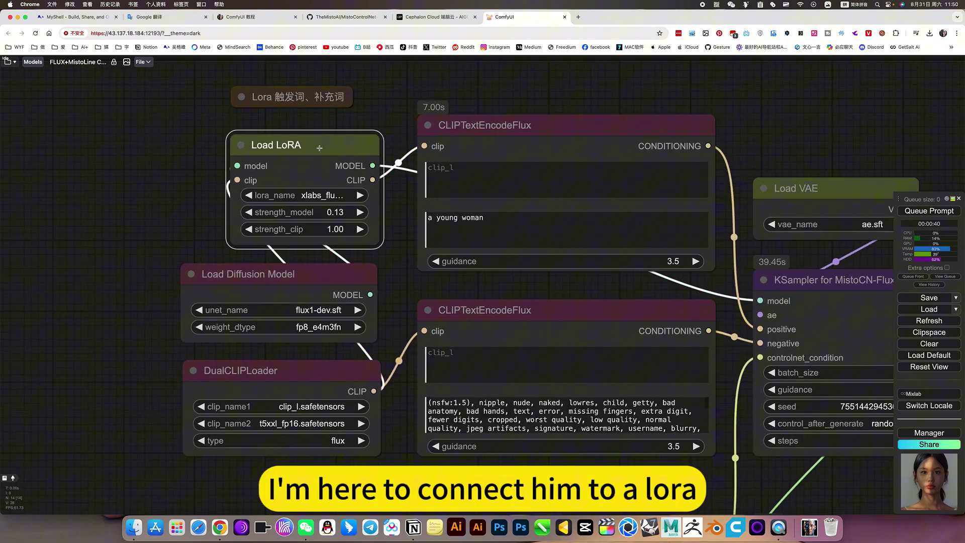
click(330, 196)
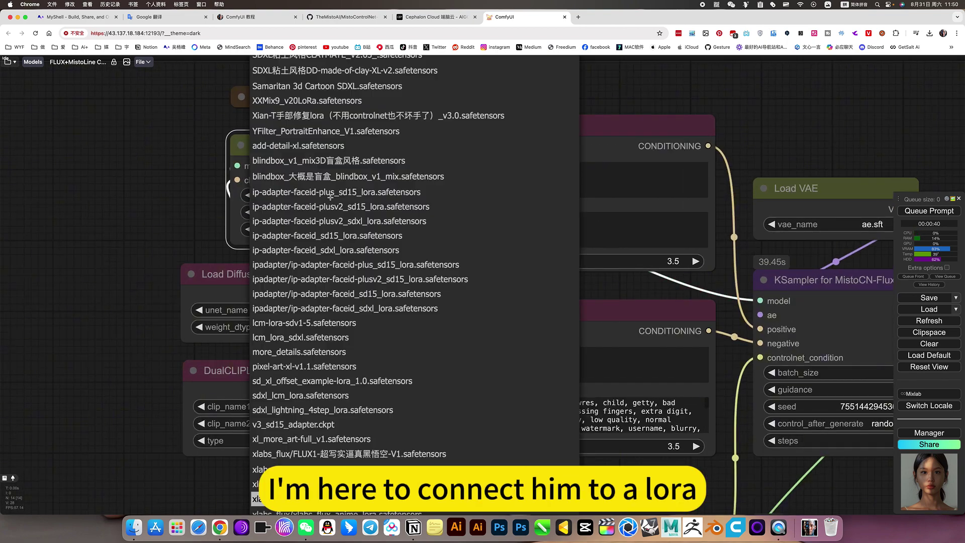
scroll(329, 196, up, 5)
click(164, 160)
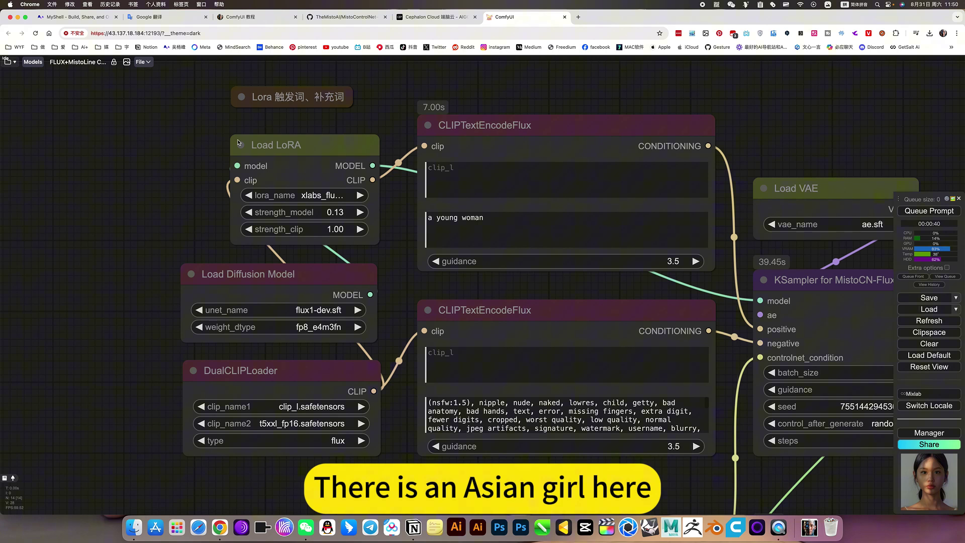
click(241, 97)
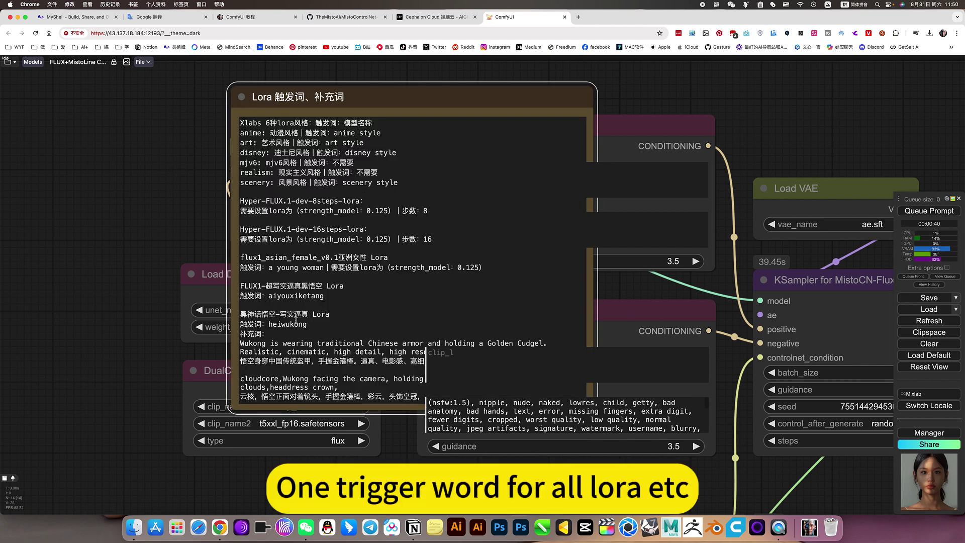
click(240, 97)
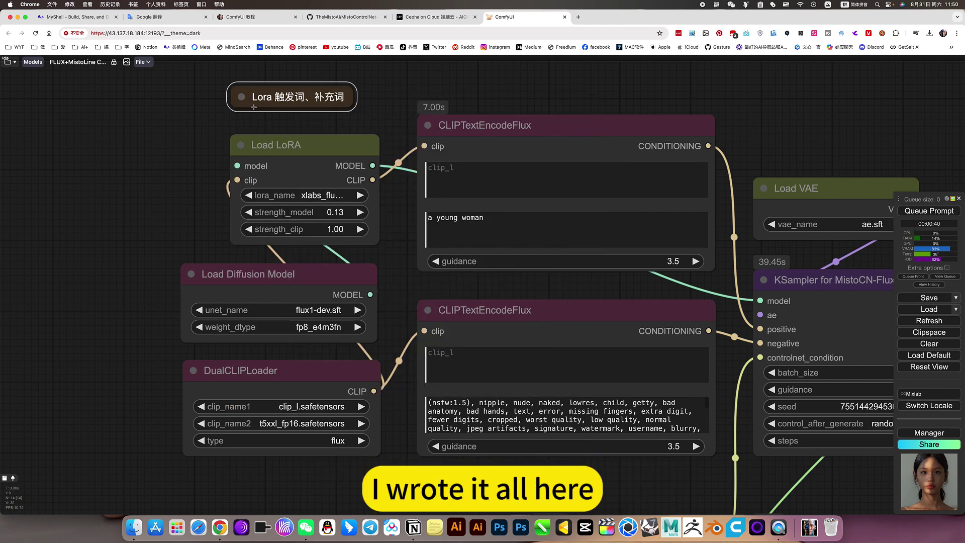
click(333, 198)
scroll(417, 315, down, 5)
scroll(417, 315, down, 5)
scroll(417, 314, down, 5)
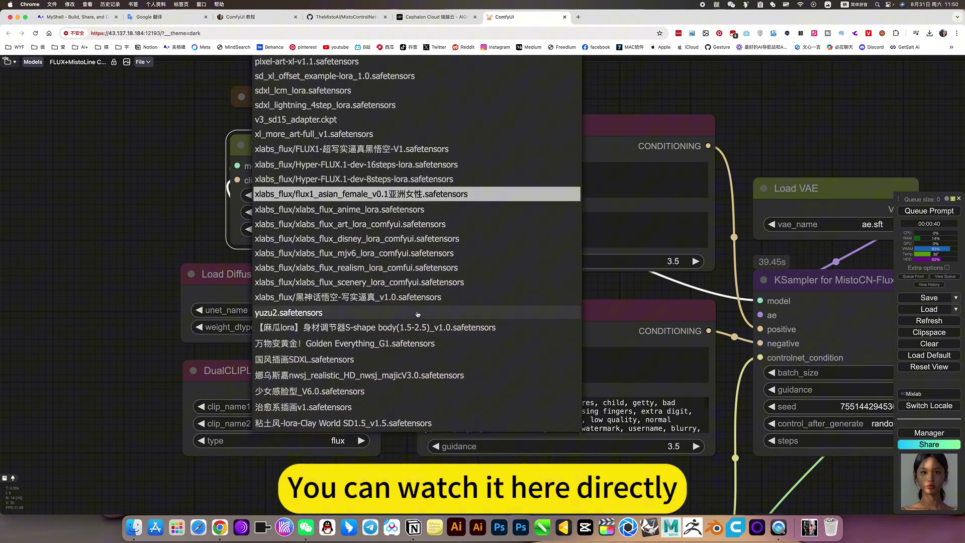
scroll(417, 314, down, 1)
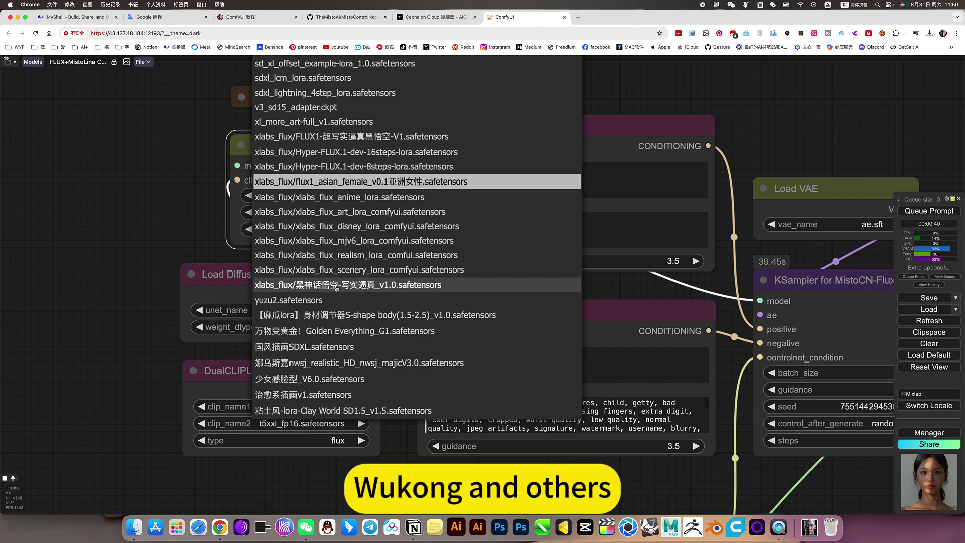
scroll(176, 209, down, 4)
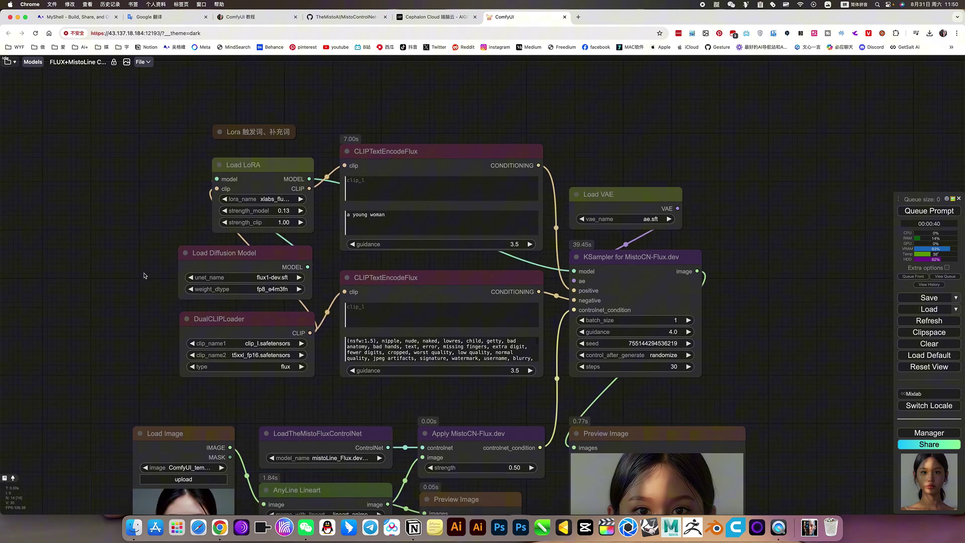
scroll(179, 285, up, 2)
scroll(178, 285, up, 5)
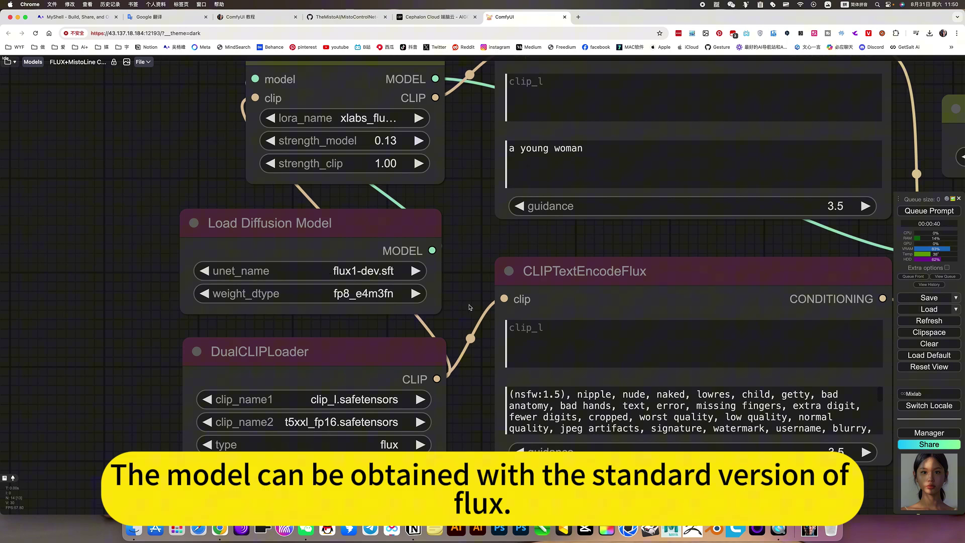
drag(469, 307, 328, 232)
scroll(328, 232, down, 4)
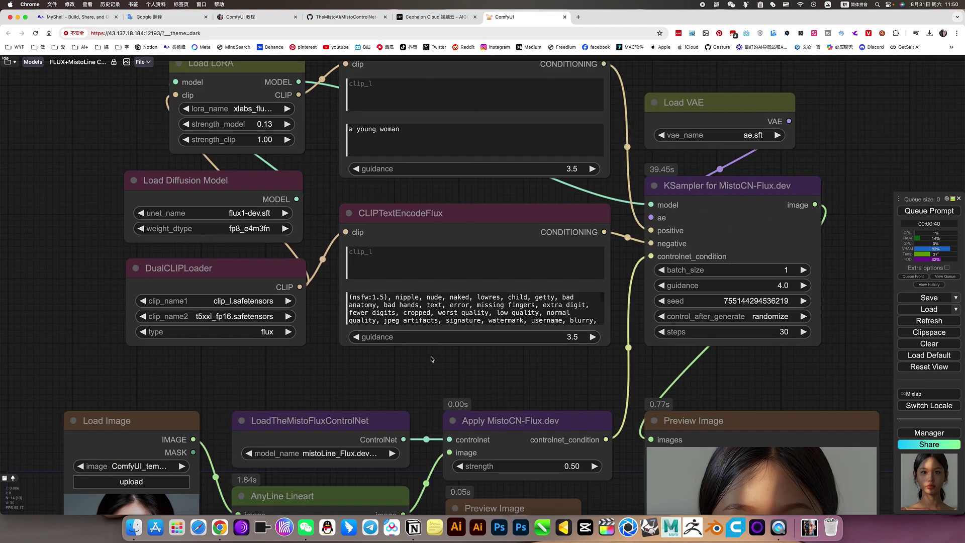
drag(431, 358, 401, 387)
scroll(597, 266, down, 2)
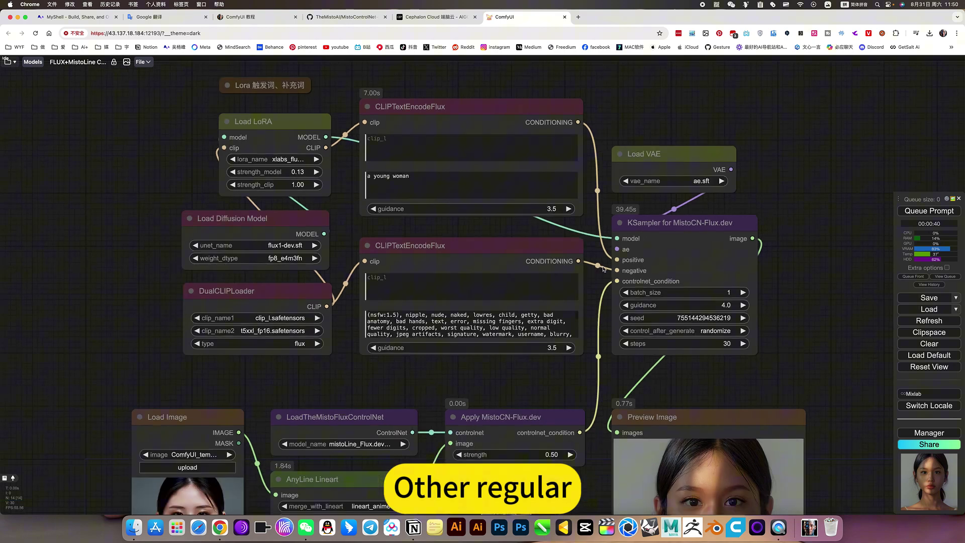
scroll(597, 266, down, 4)
drag(623, 397, 591, 317)
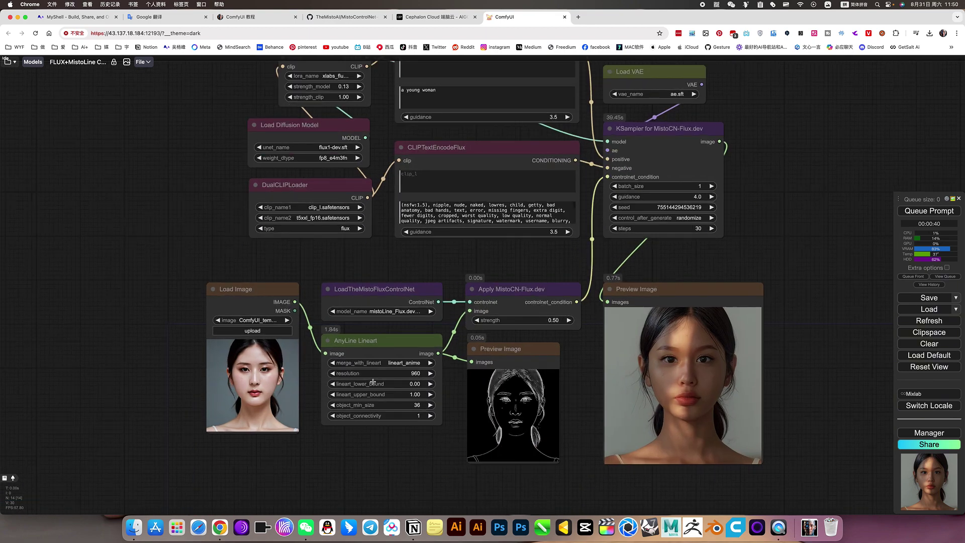
scroll(412, 246, up, 3)
scroll(413, 246, up, 3)
click(436, 252)
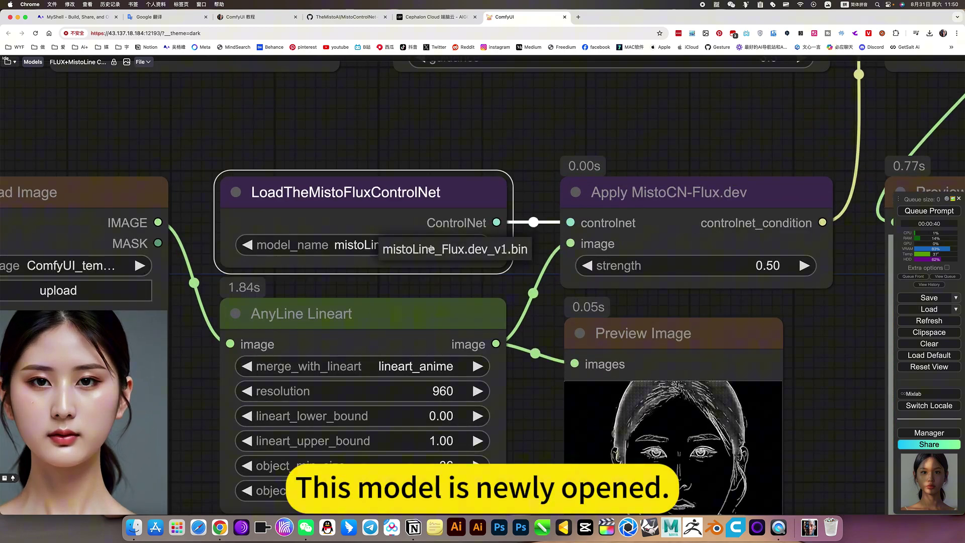
click(506, 289)
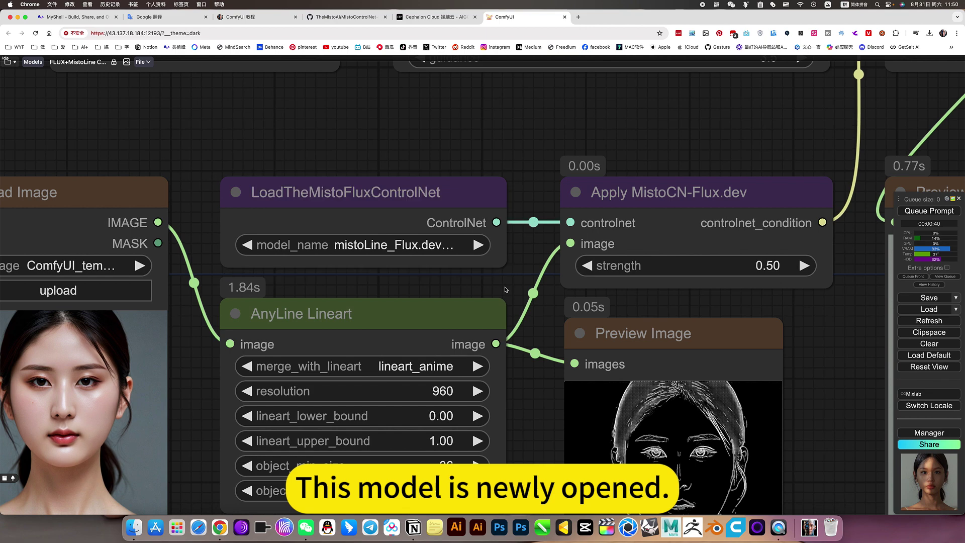
scroll(505, 290, down, 4)
scroll(458, 322, up, 1)
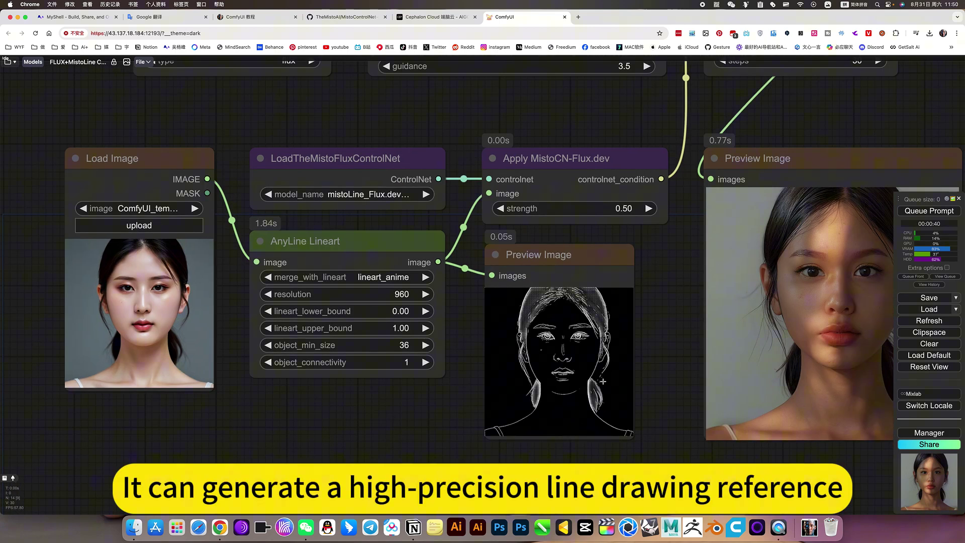
scroll(483, 328, up, 2)
scroll(507, 335, up, 1)
scroll(433, 338, down, 1)
scroll(423, 337, down, 3)
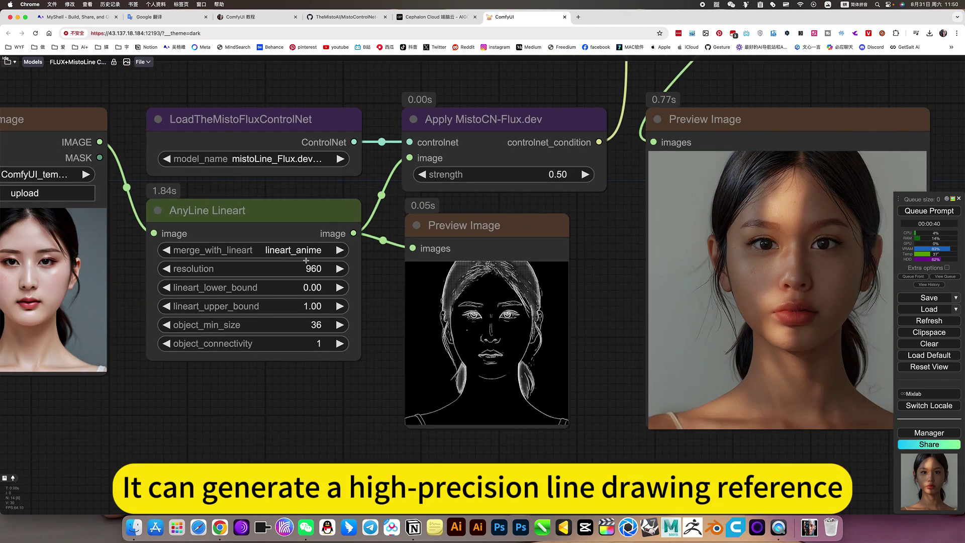
click(304, 256)
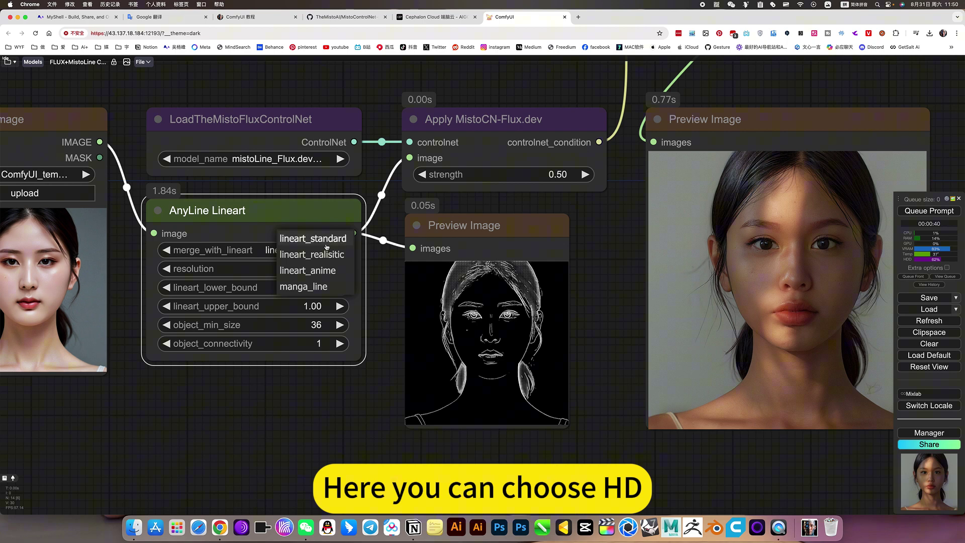
scroll(314, 240, up, 2)
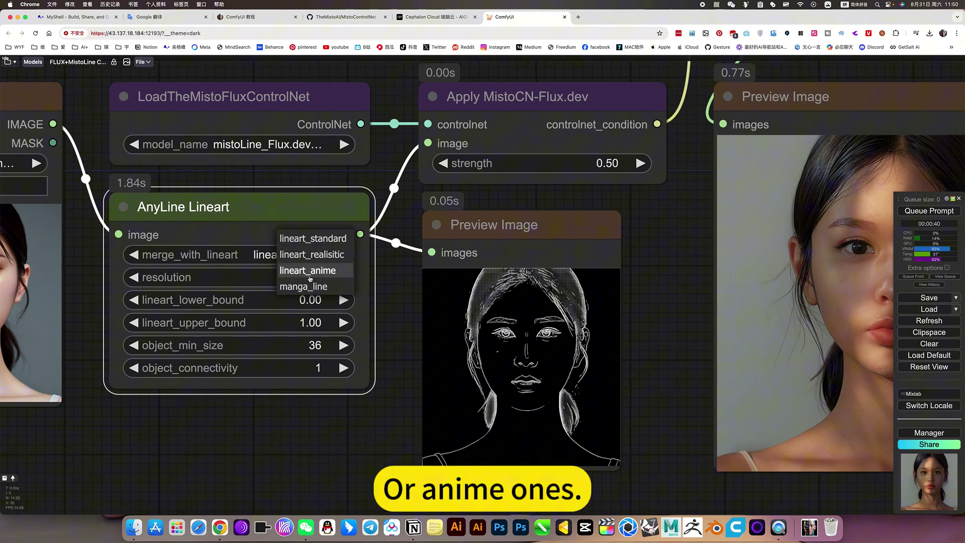
click(318, 431)
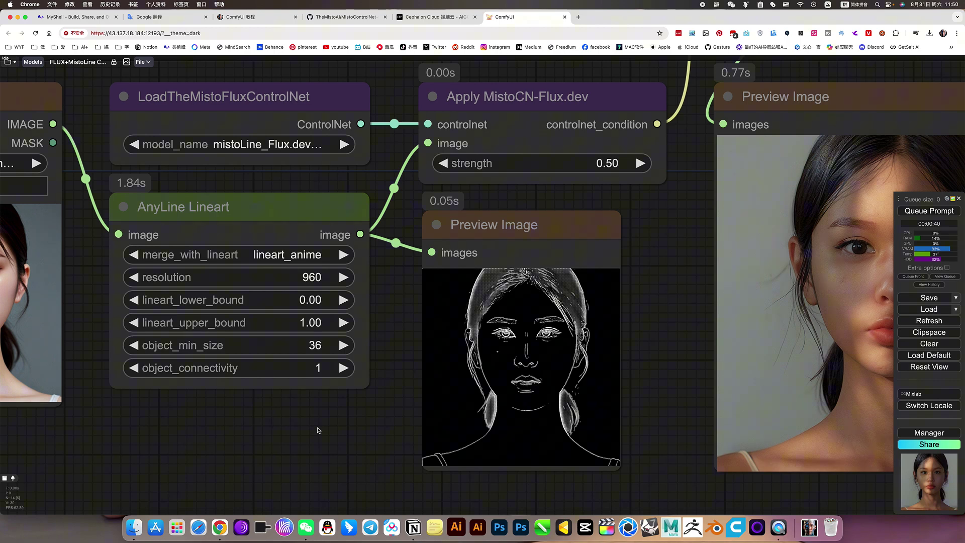
scroll(318, 431, down, 4)
scroll(551, 299, up, 3)
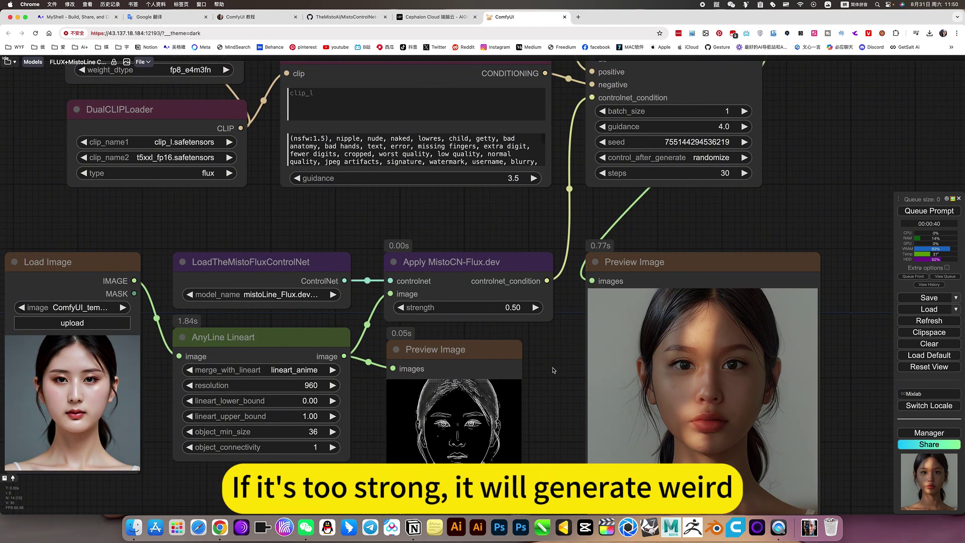
Step: Change the Apply MistoCN-Flux.dev strength from 0.50 to 0.60
drag(555, 370, 539, 374)
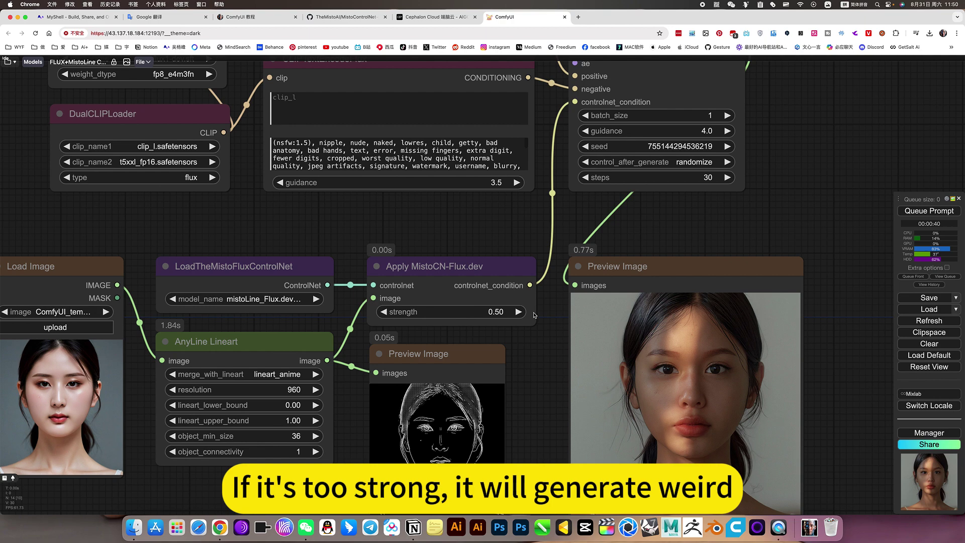
click(498, 311)
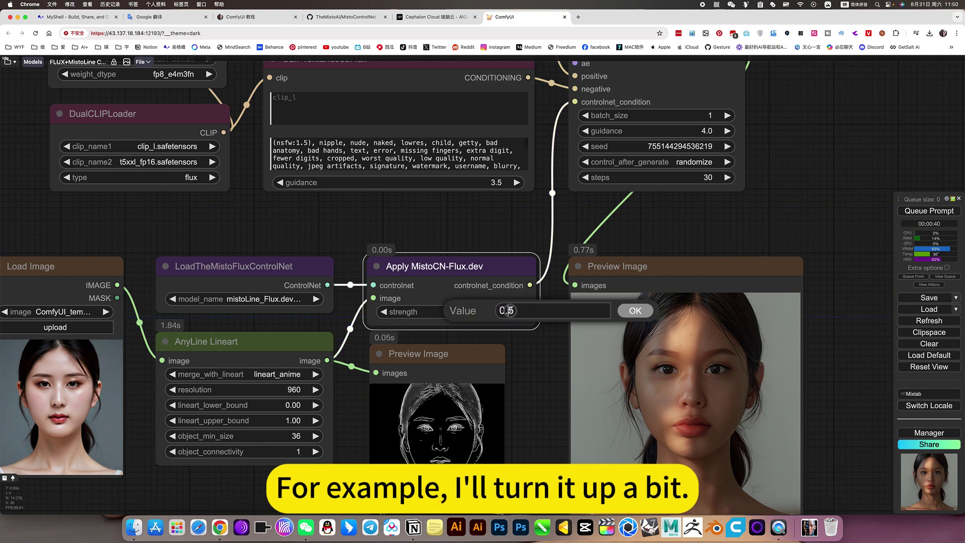
key(BackSpace)
text(6)
key(Return)
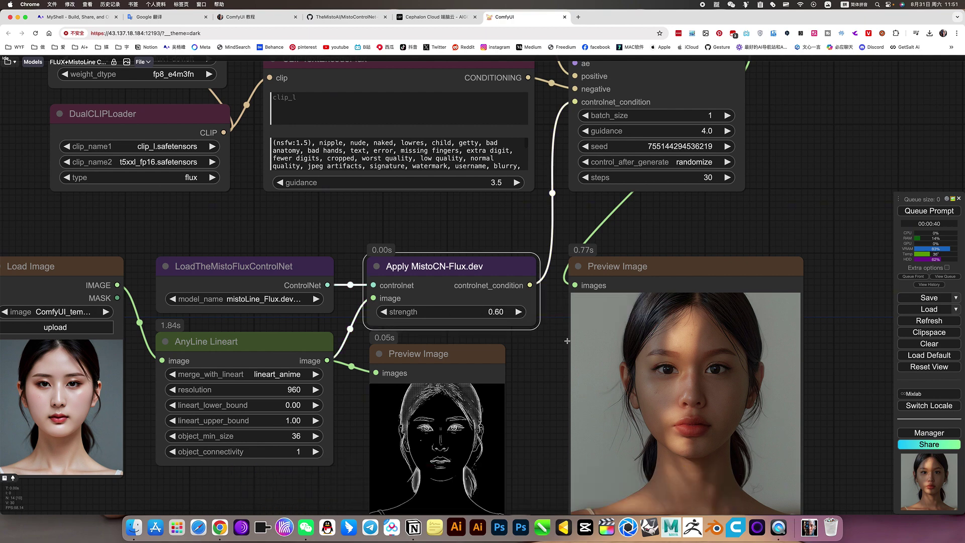
scroll(531, 361, down, 3)
scroll(519, 377, down, 2)
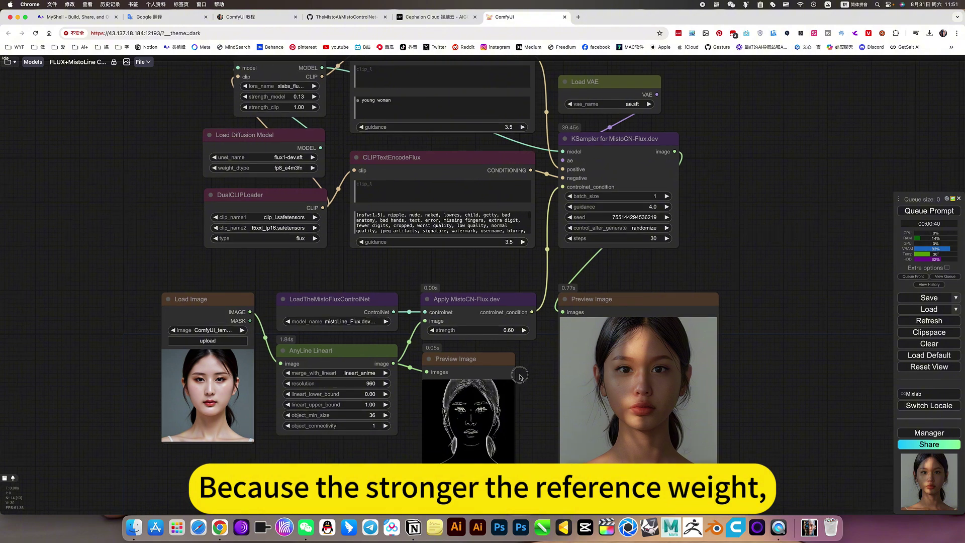
scroll(543, 355, up, 3)
scroll(554, 303, up, 2)
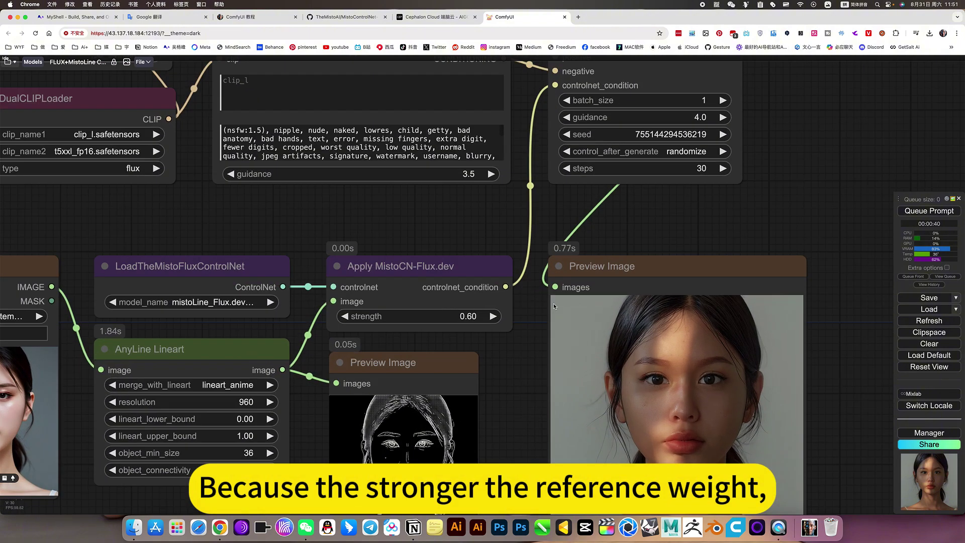
Step: Queue a new generation at 0.60 ControlNet strength and recentre the workflow view
click(917, 214)
scroll(527, 303, down, 3)
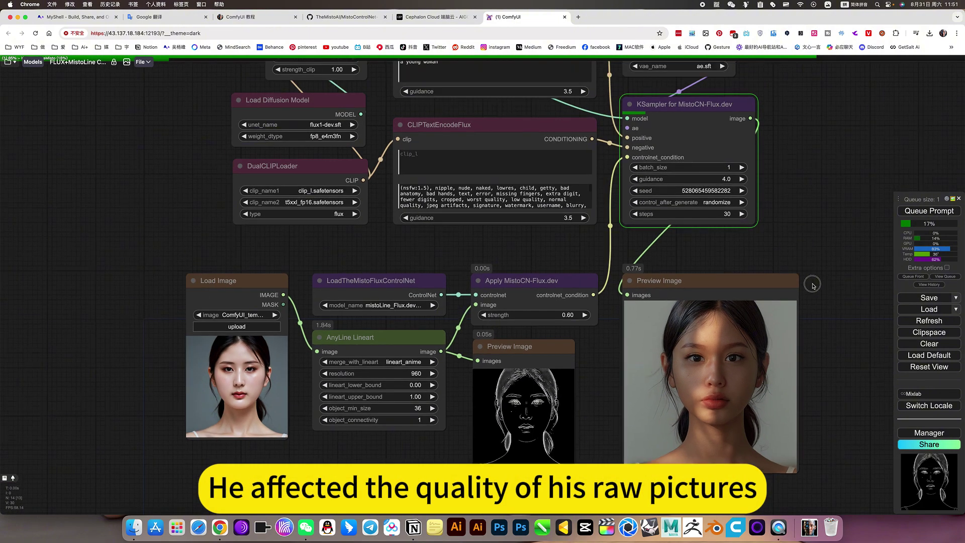
scroll(413, 69, up, 3)
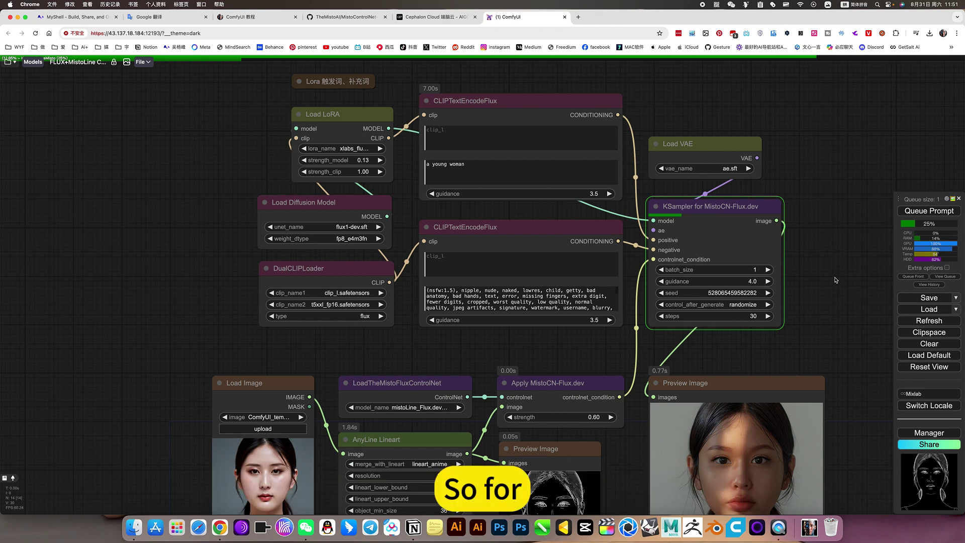
scroll(626, 271, down, 2)
scroll(561, 257, down, 2)
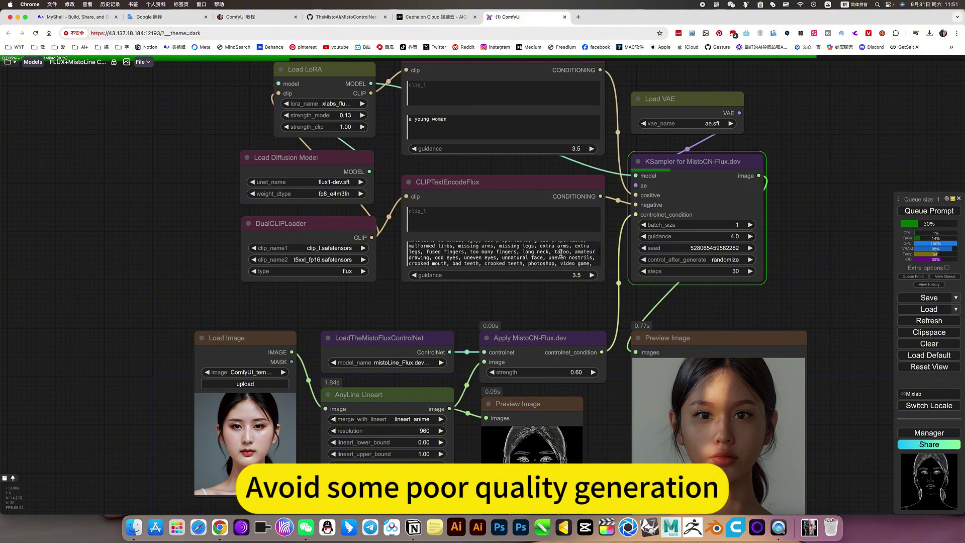
scroll(560, 257, down, 2)
scroll(555, 255, up, 4)
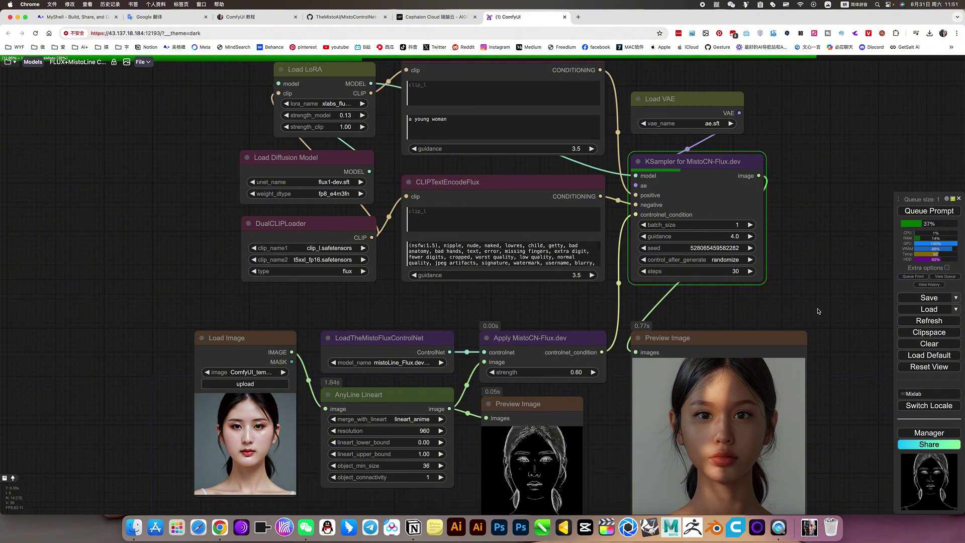
scroll(729, 255, right, 2)
scroll(729, 255, down, 1)
scroll(729, 255, down, 1)
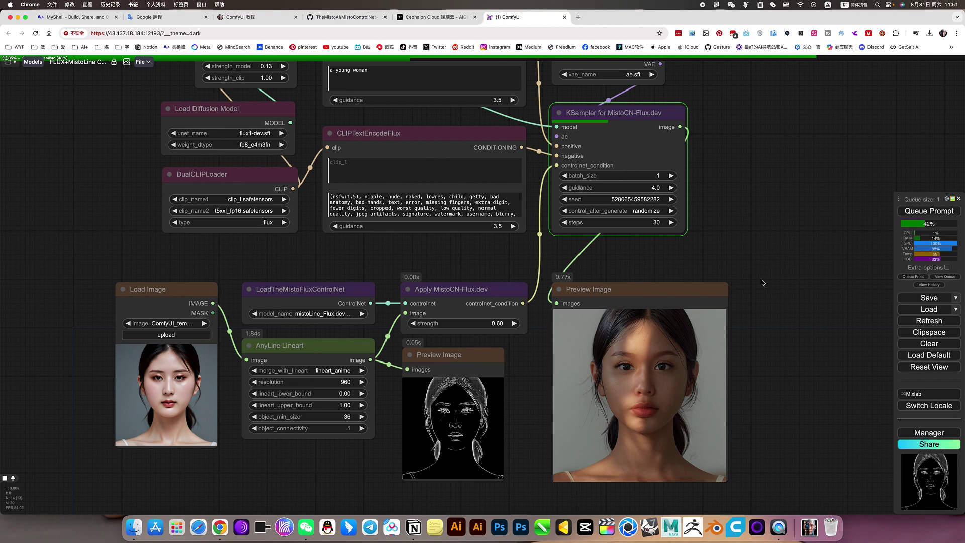
scroll(764, 285, down, 2)
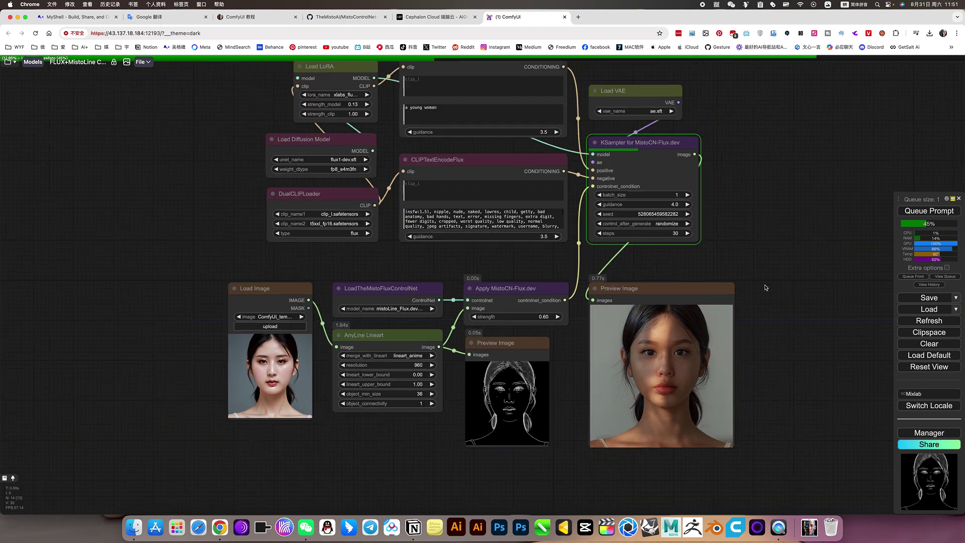
scroll(765, 286, down, 1)
mouse_move(758, 255)
mouse_down()
mouse_move(763, 294)
mouse_move(729, 285)
mouse_up()
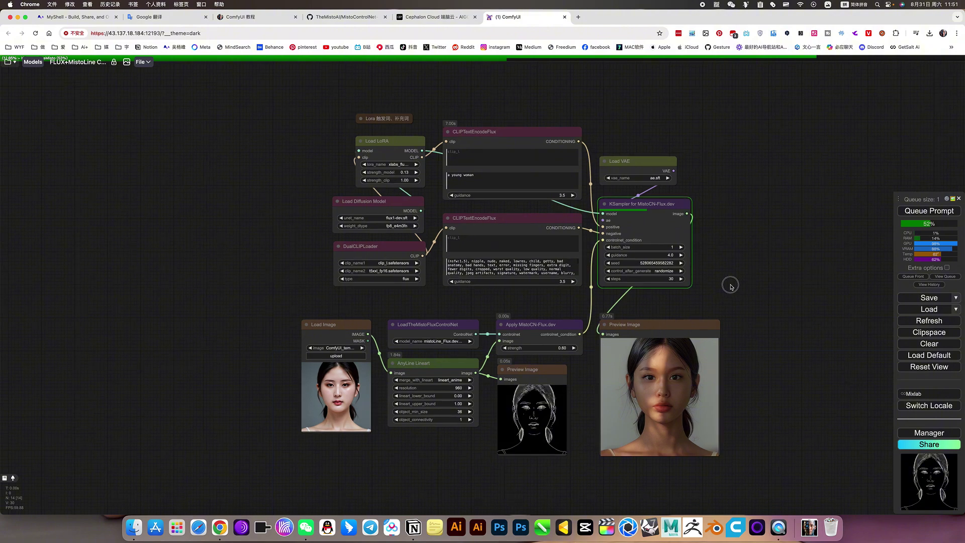
scroll(542, 301, up, 4)
scroll(542, 301, down, 3)
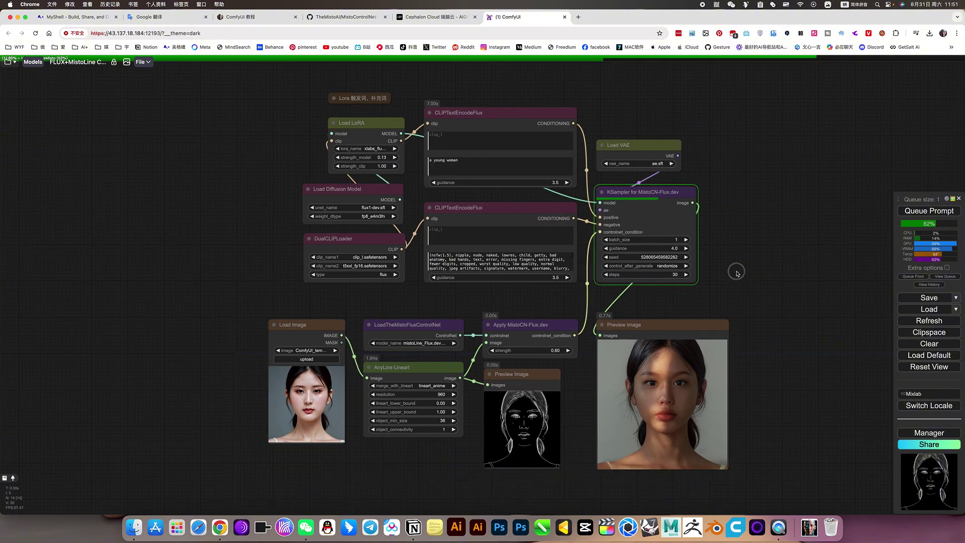
scroll(735, 272, down, 1)
scroll(603, 310, up, 1)
scroll(603, 310, up, 1)
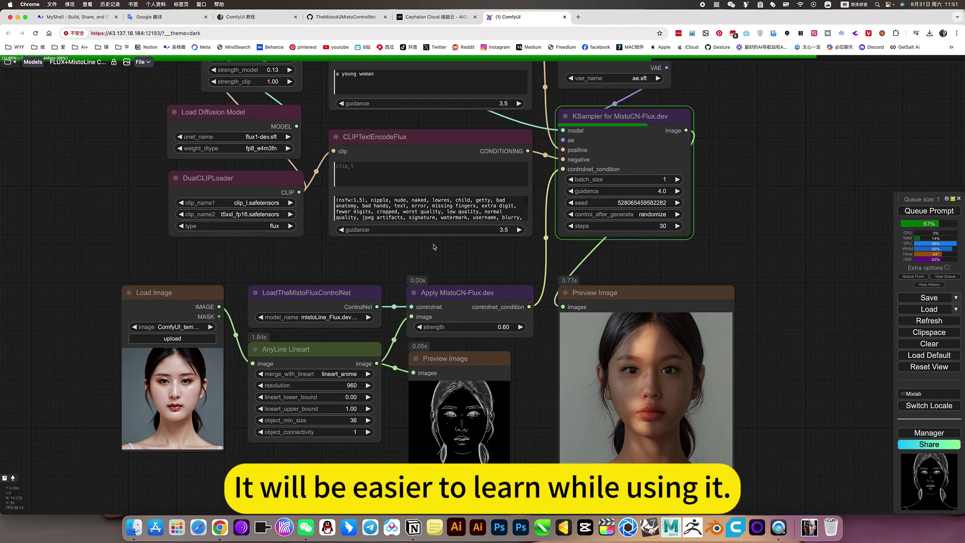
scroll(655, 239, down, 2)
drag(655, 240, 697, 268)
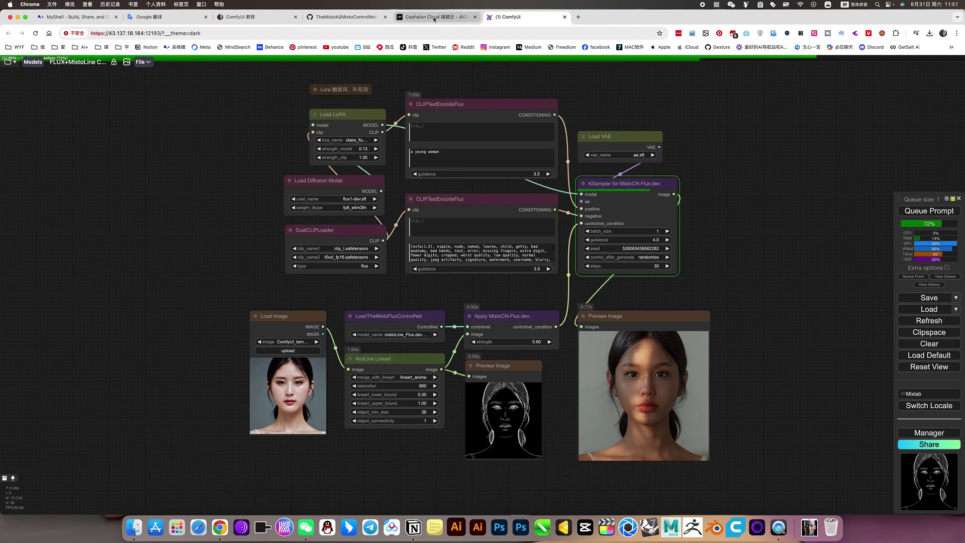
Step: Glance at the Cephalon Cloud platform page while the generation runs
click(436, 16)
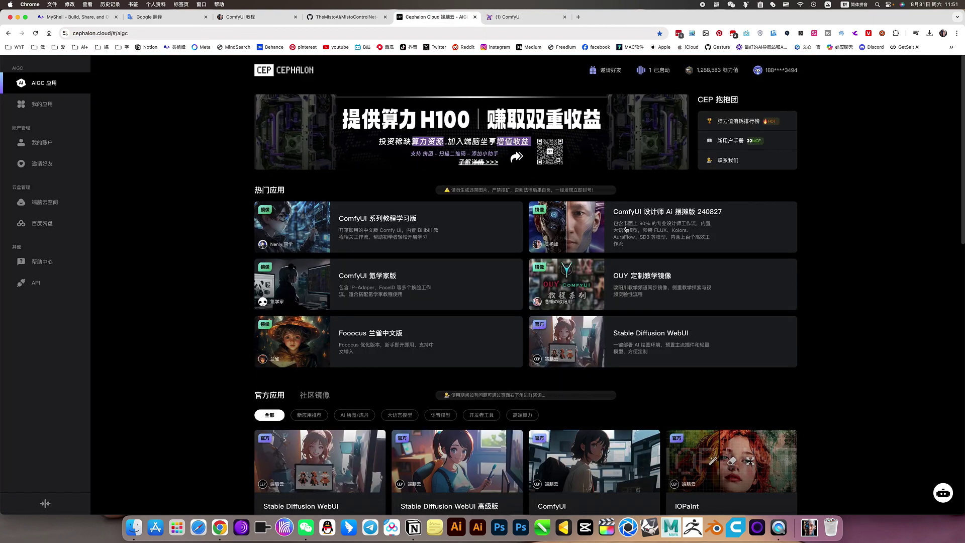
click(512, 16)
click(440, 20)
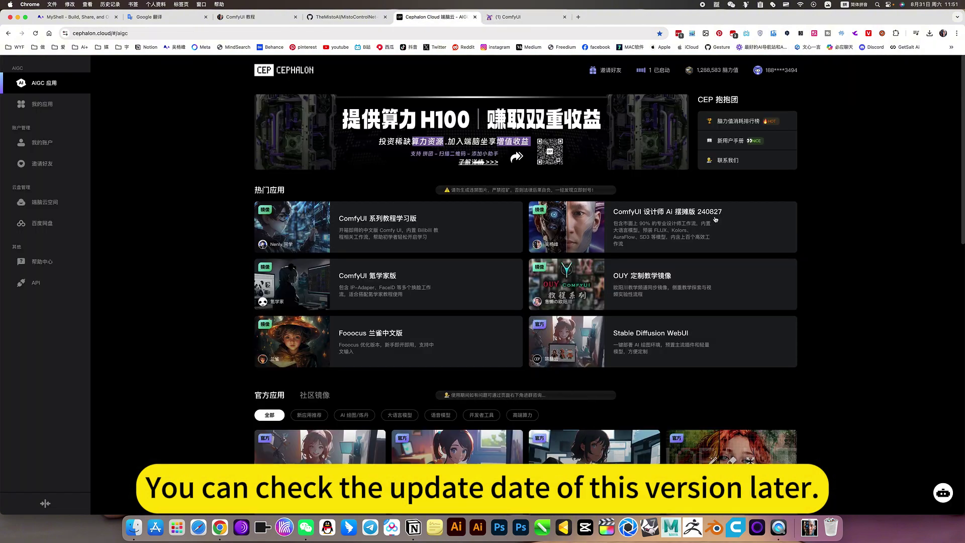
click(513, 16)
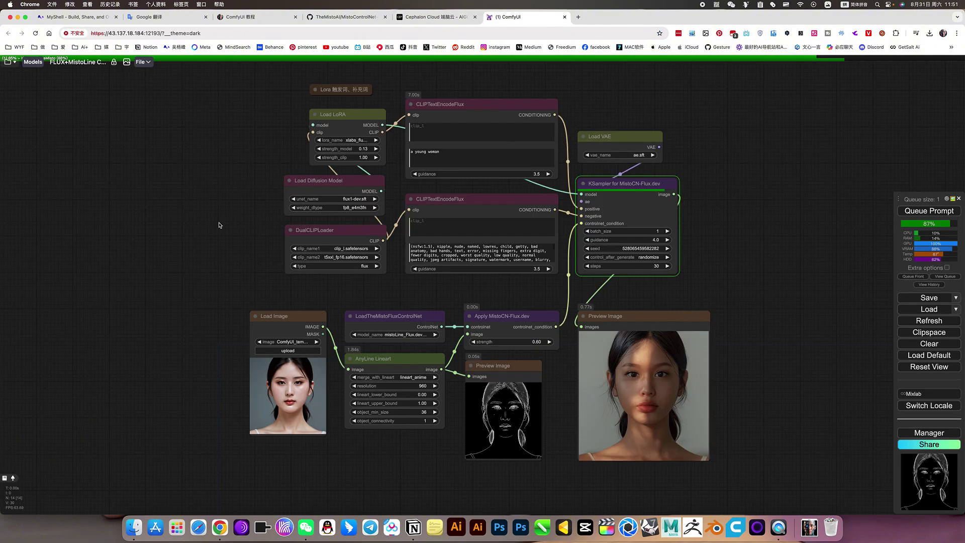
click(9, 63)
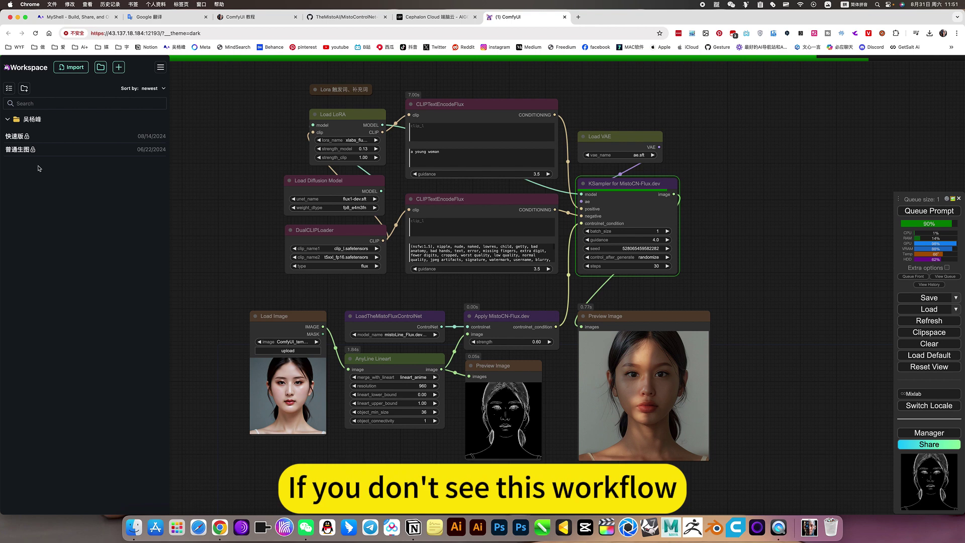
click(7, 119)
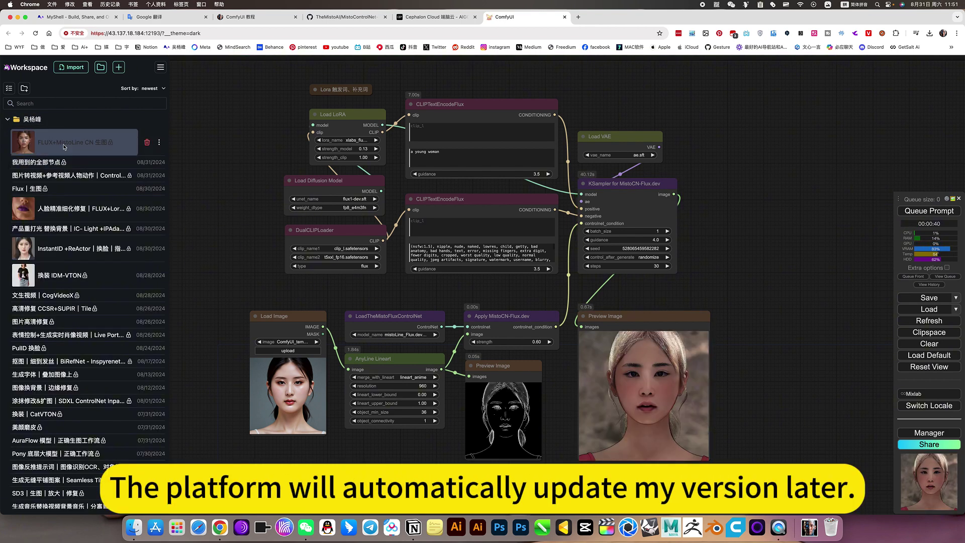
click(64, 147)
click(62, 150)
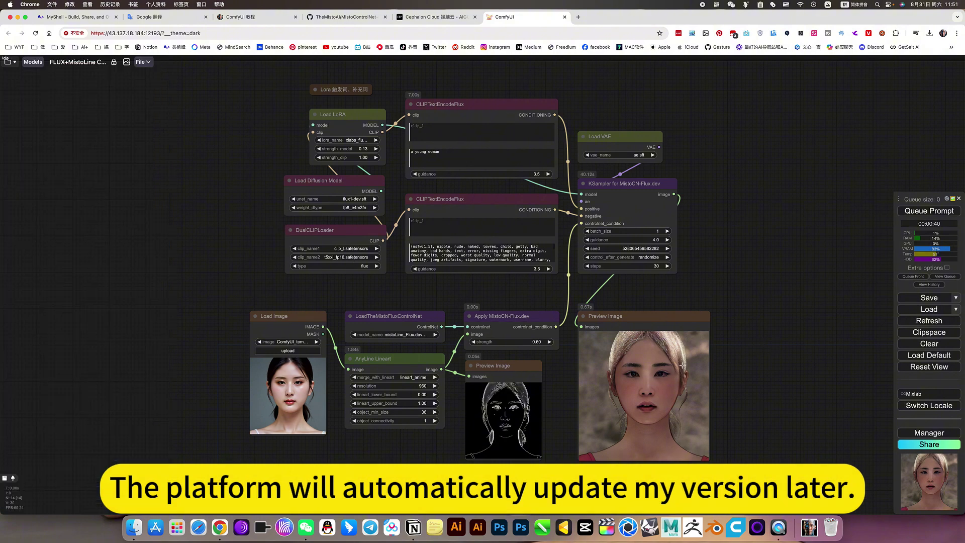
scroll(538, 374, up, 5)
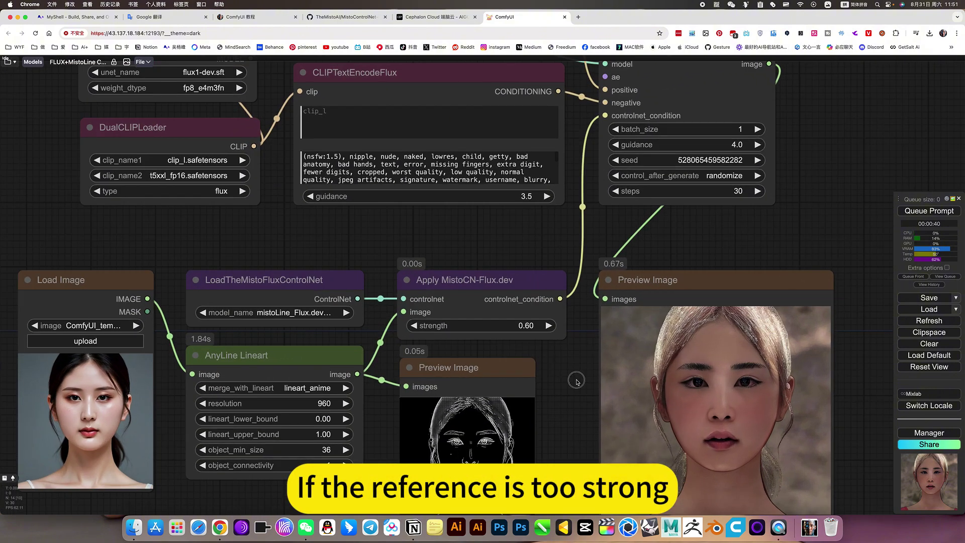
scroll(579, 381, right, 3)
scroll(604, 361, right, 2)
scroll(643, 382, up, 5)
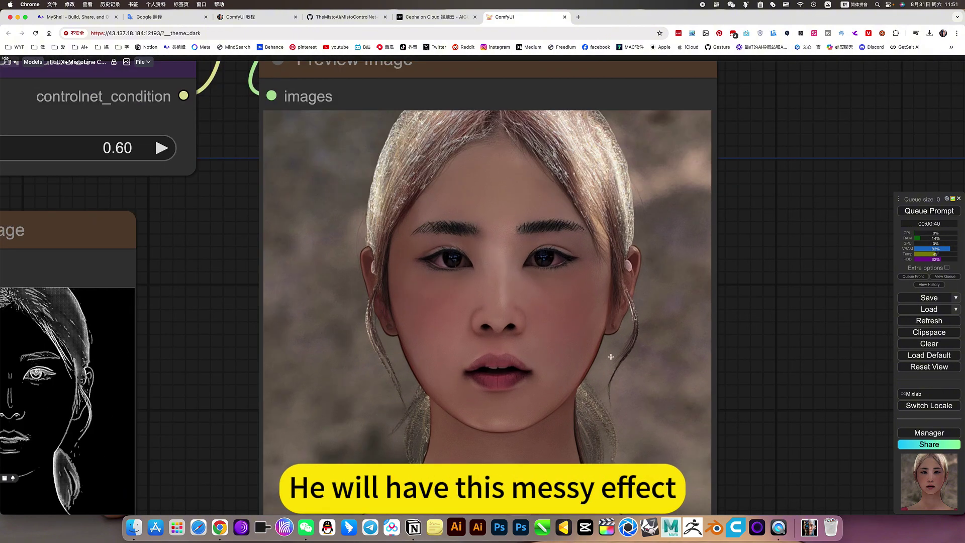
scroll(520, 374, down, 3)
scroll(537, 369, down, 7)
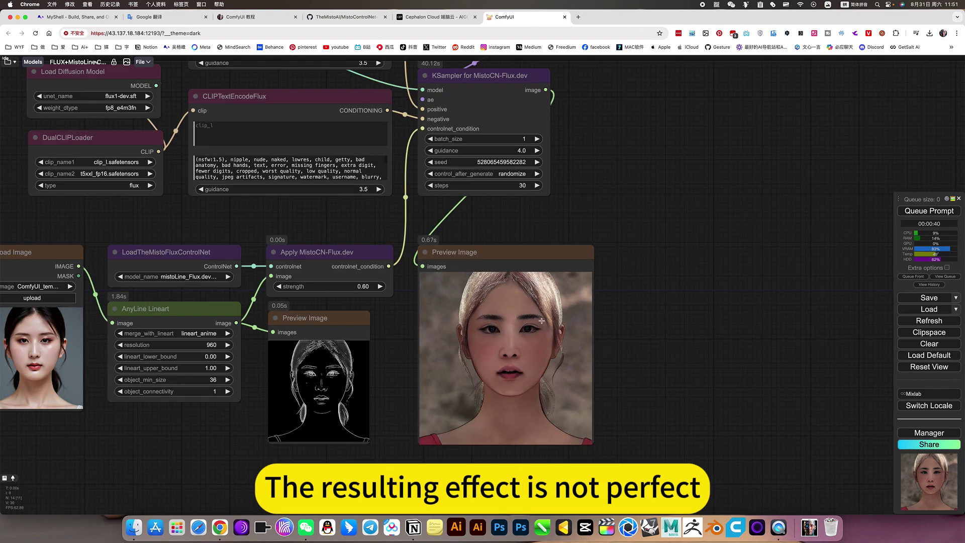
scroll(642, 353, left, 3)
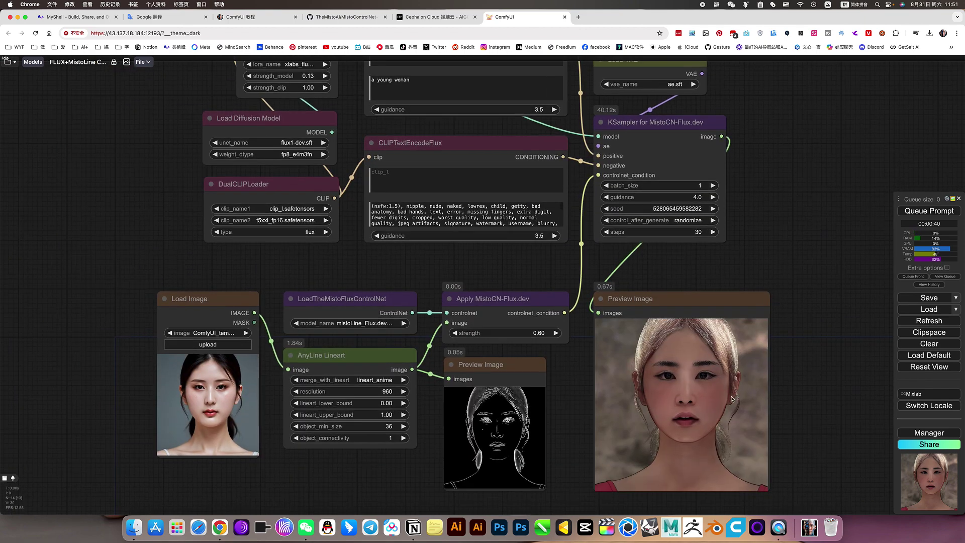
Step: Set the MistoCN-Flux strength back to 0.5 and queue another generation
click(555, 332)
text(0.5)
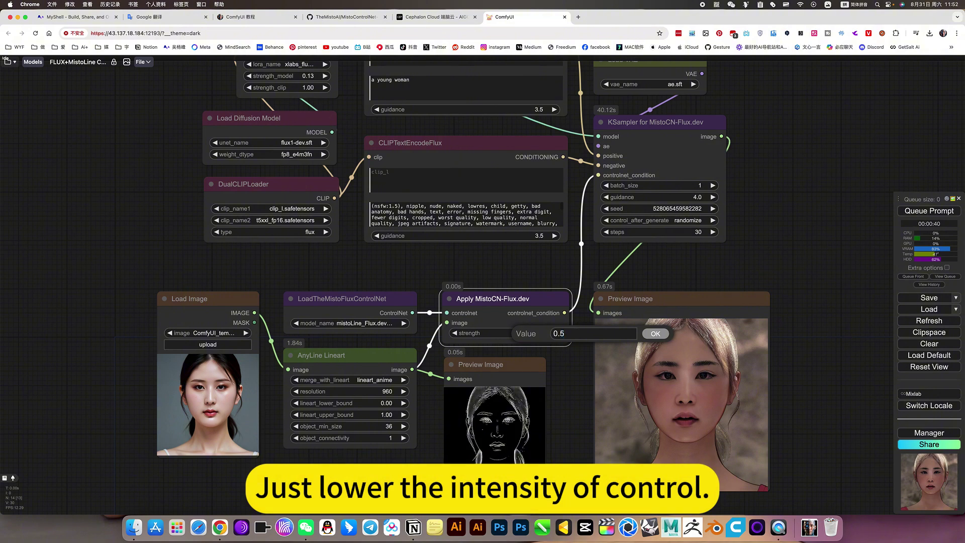
key(Return)
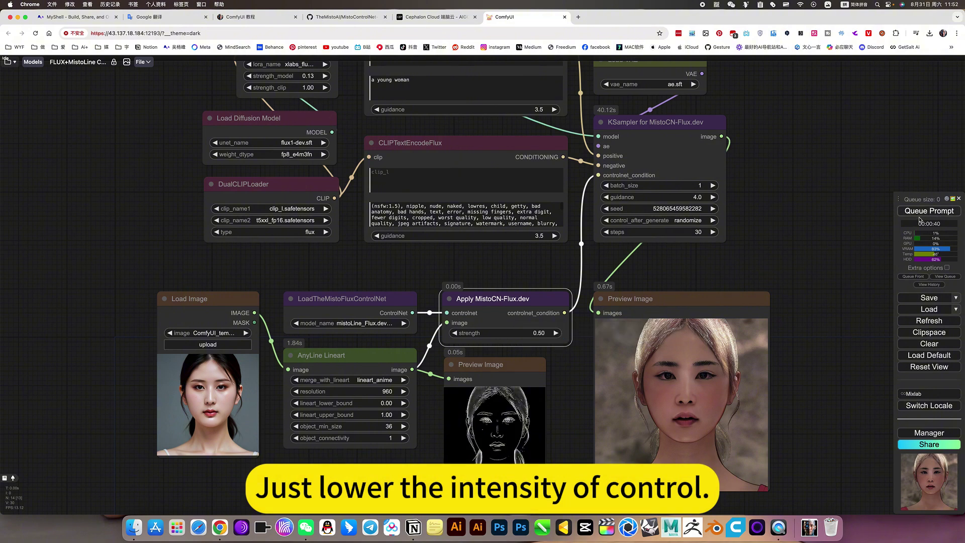
click(920, 216)
scroll(814, 254, down, 5)
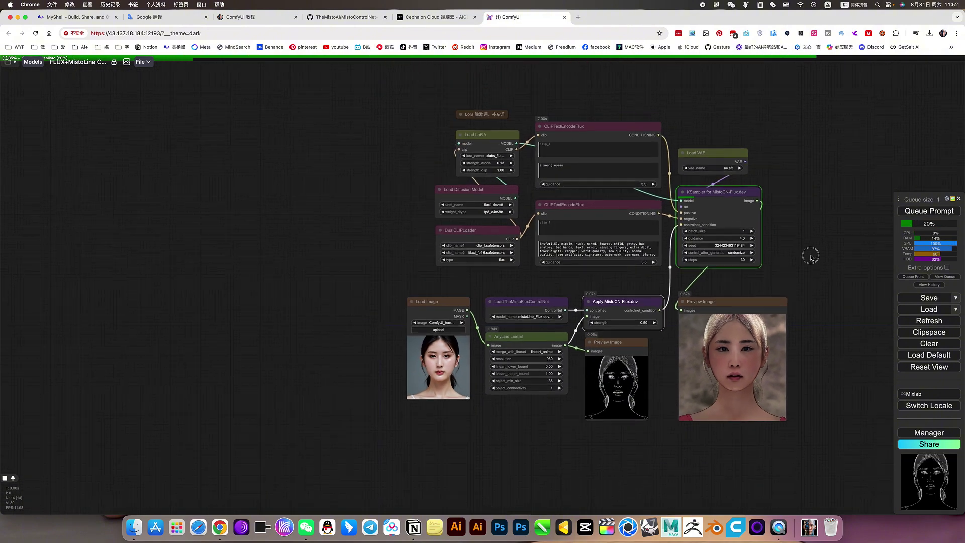
scroll(811, 258, up, 2)
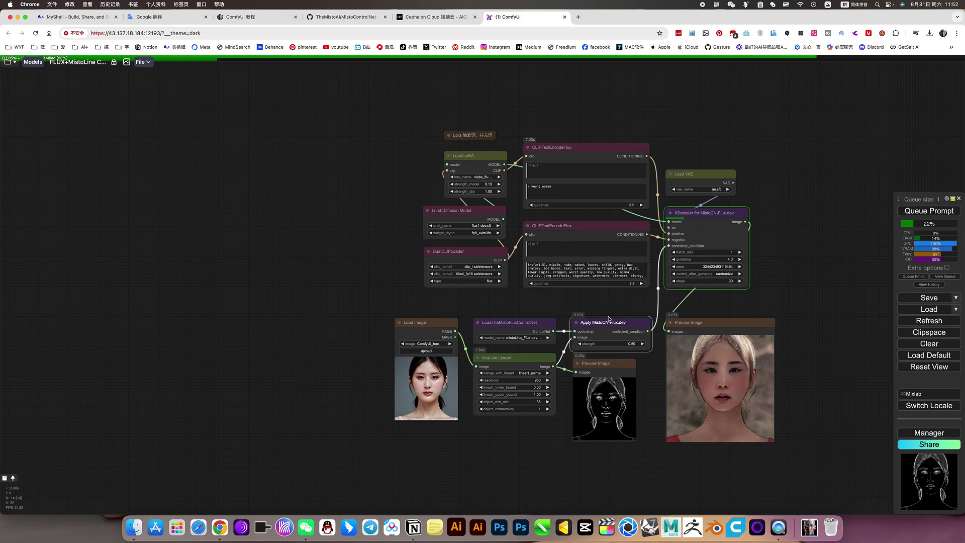
scroll(609, 317, up, 5)
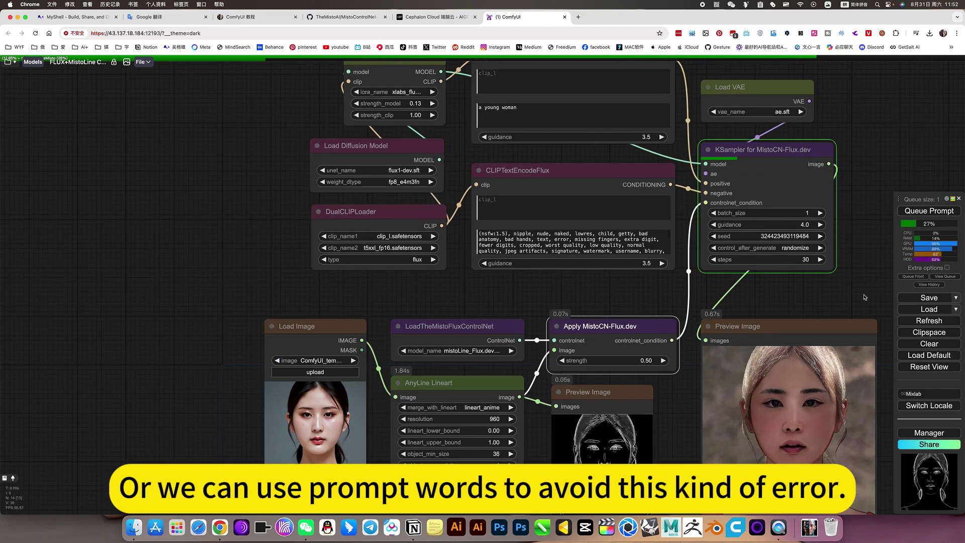
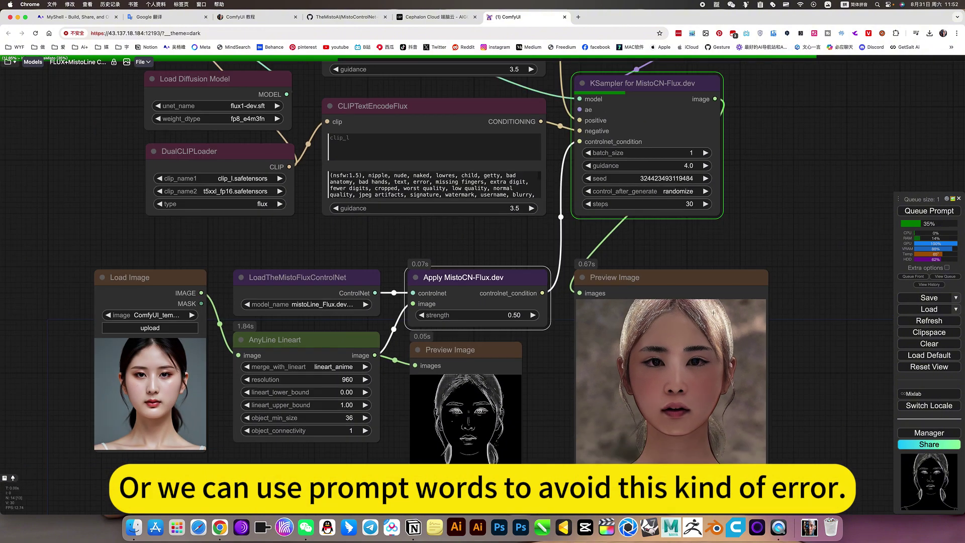
scroll(792, 361, down, 2)
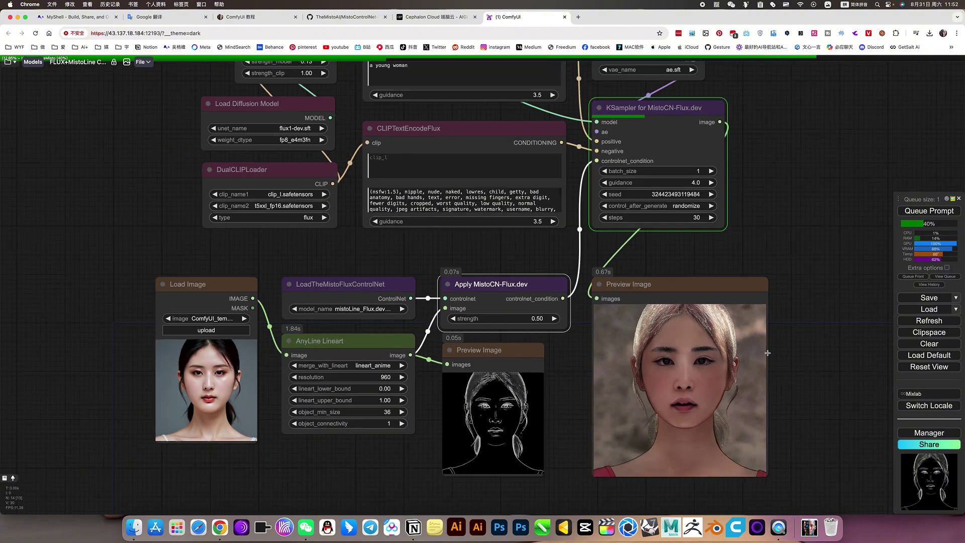
scroll(793, 361, down, 2)
scroll(767, 376, down, 2)
Step: Bypass the Load LoRA node so the portrait regenerates without the LoRA
click(767, 375)
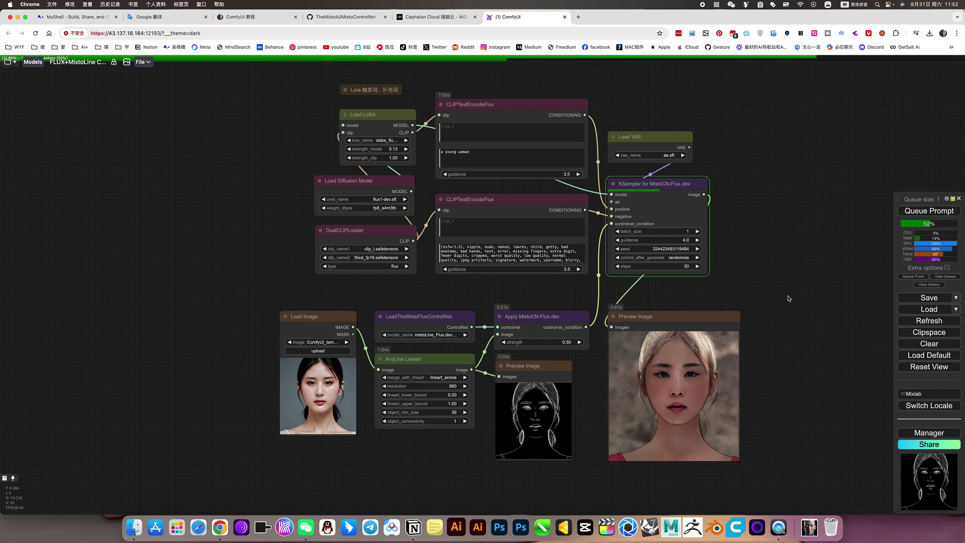
scroll(755, 279, up, 2)
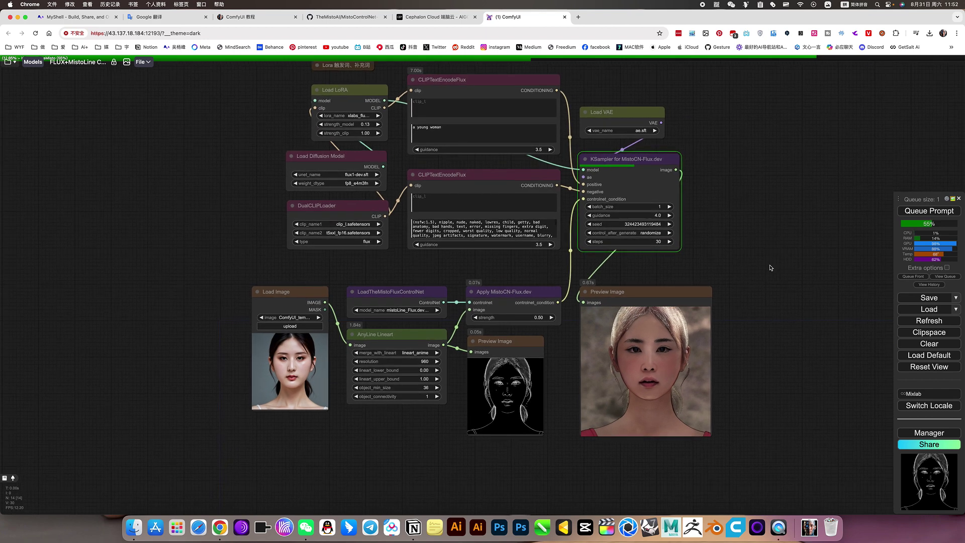
scroll(709, 269, up, 3)
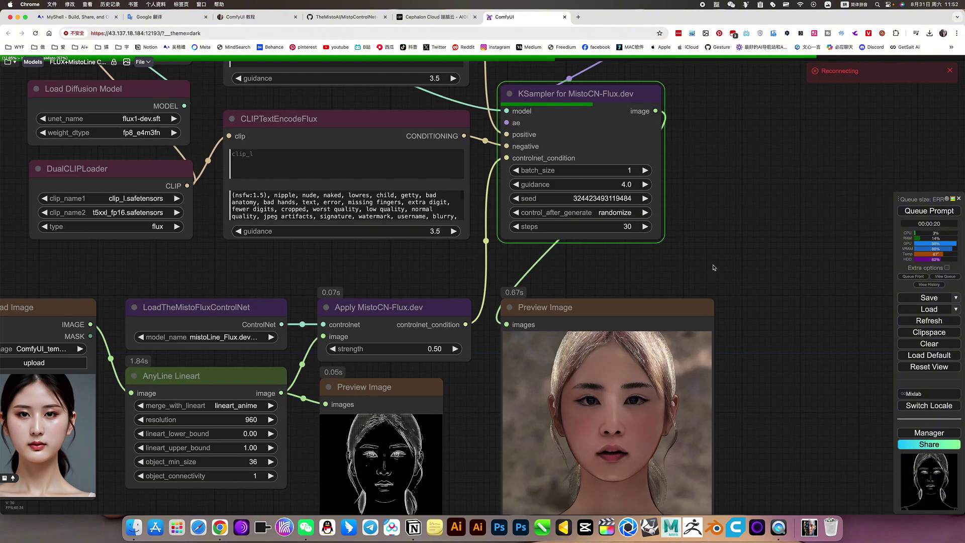
scroll(713, 268, down, 3)
drag(726, 250, 769, 318)
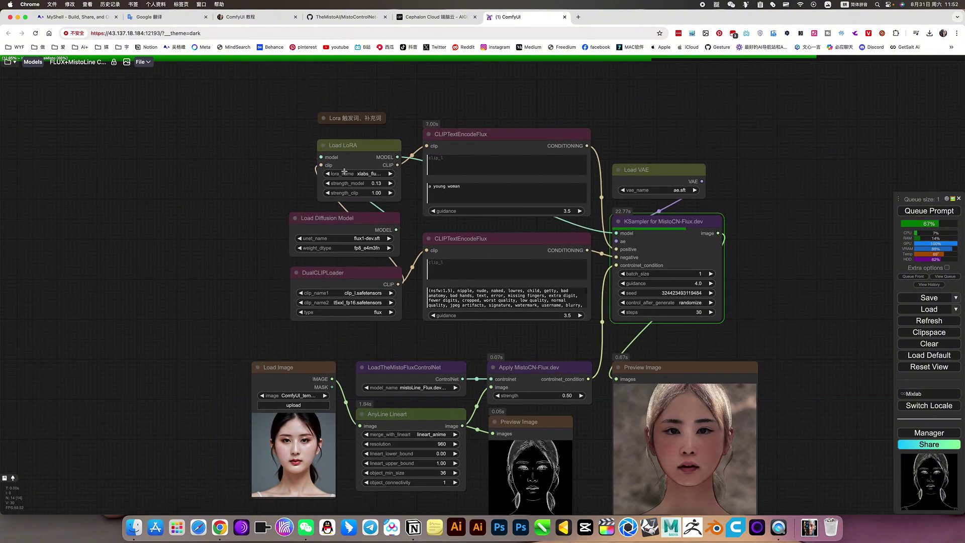
click(351, 152)
scroll(348, 151, up, 1)
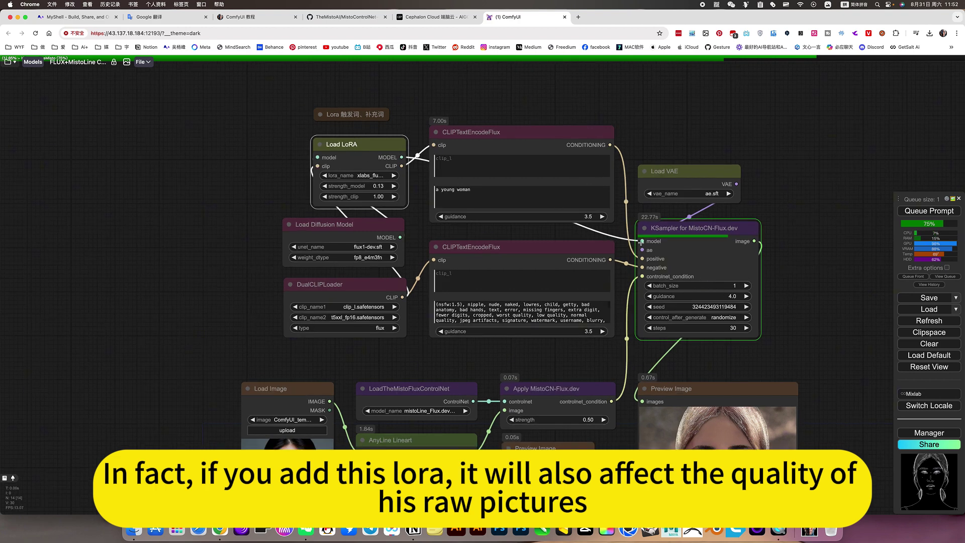
right_click(363, 143)
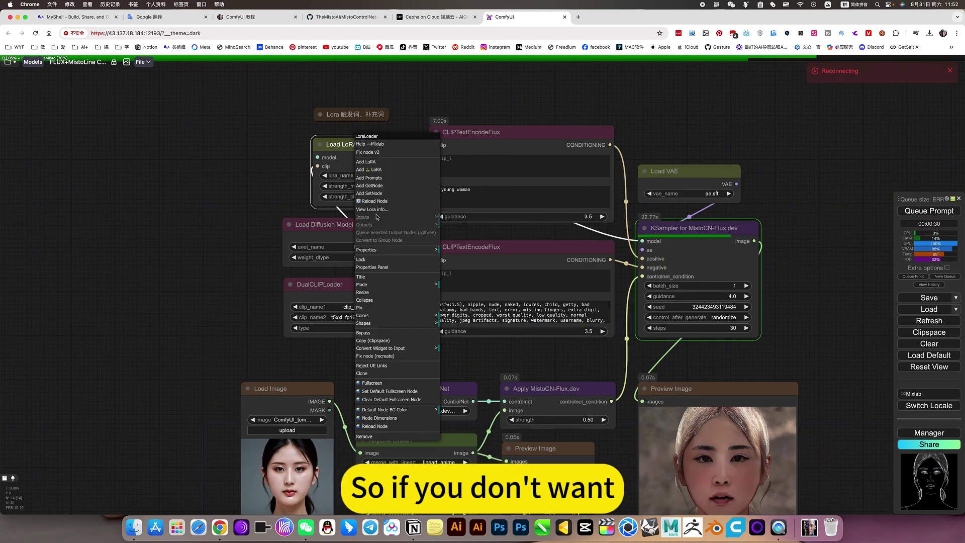
click(375, 332)
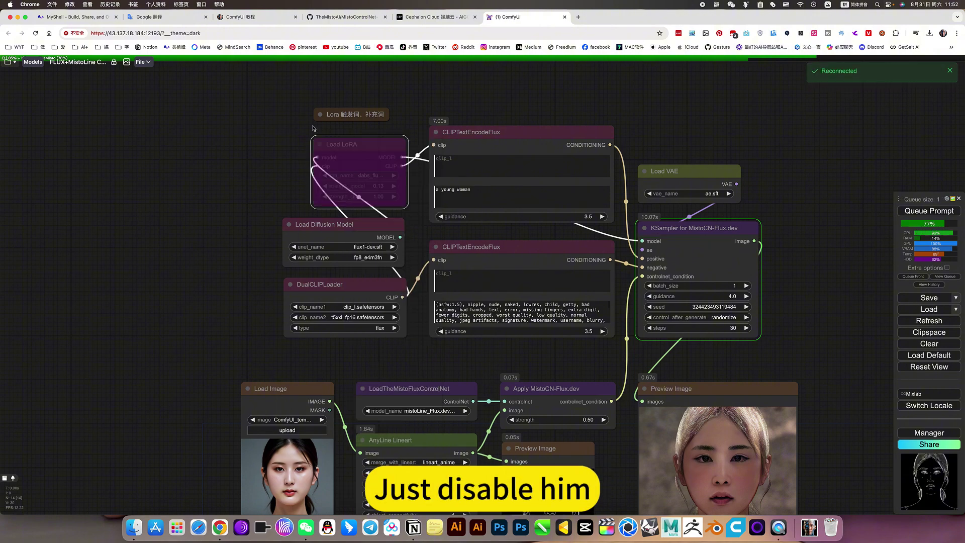
Step: Inspect the new more natural preview, then bring up the Load LoRA node's menu to re-enable it
drag(763, 275, 724, 225)
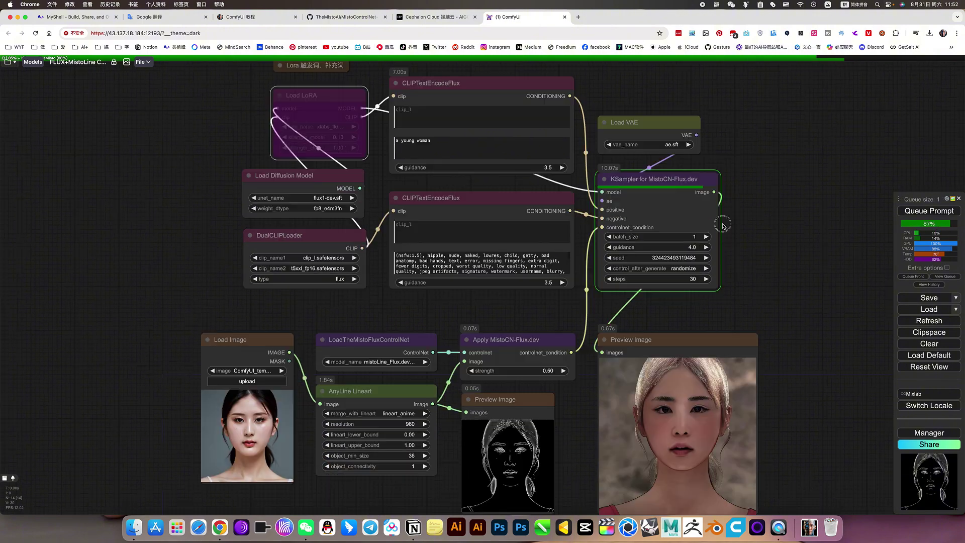
drag(763, 284, 794, 353)
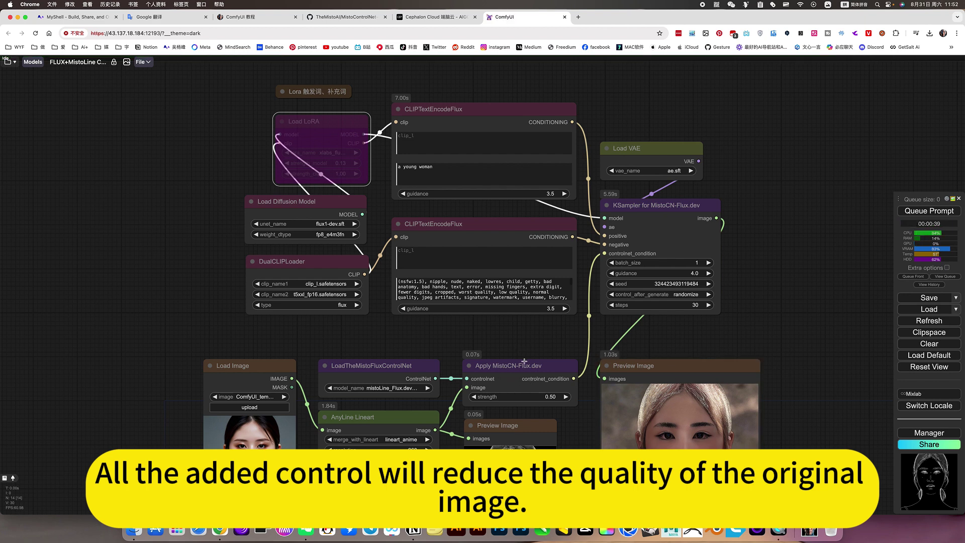
drag(517, 339, 492, 330)
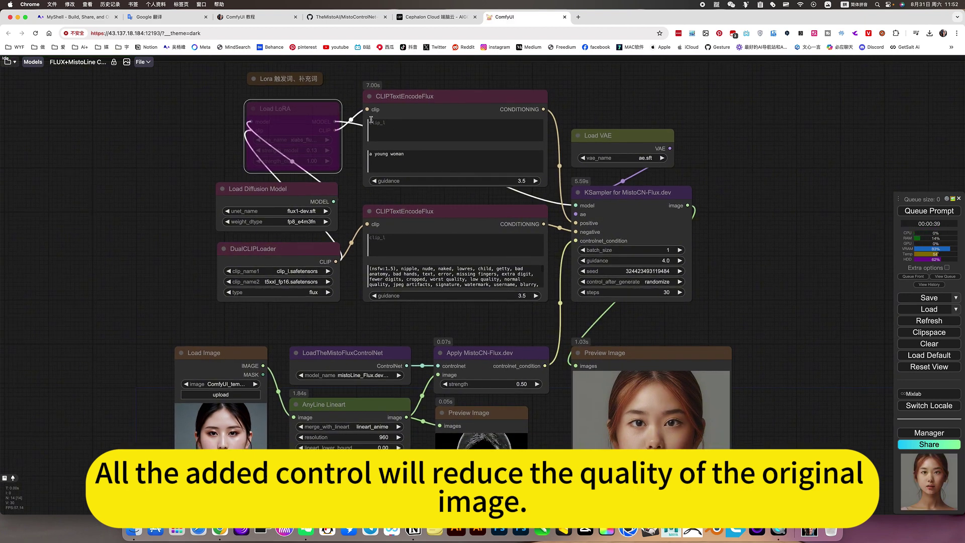
right_click(302, 104)
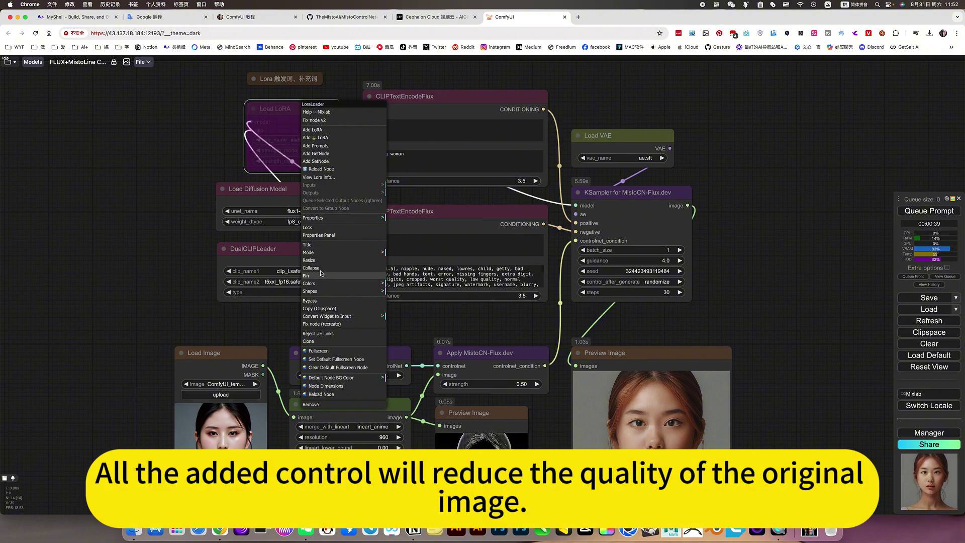
click(310, 301)
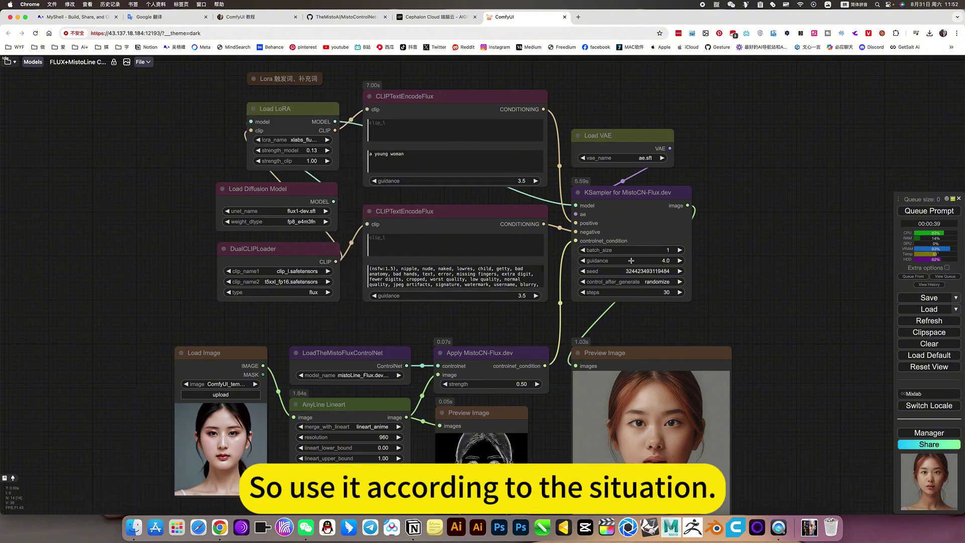
scroll(737, 314, down, 3)
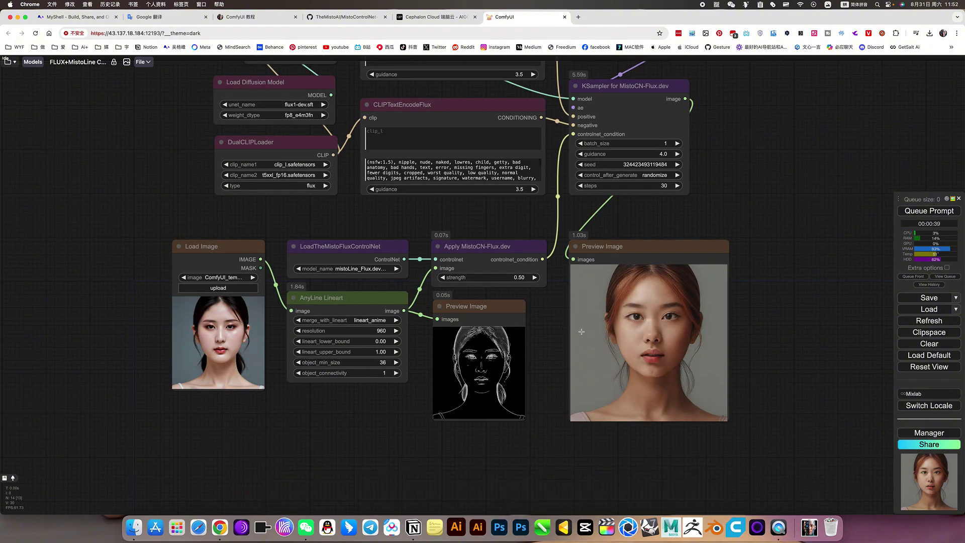
scroll(572, 323, up, 5)
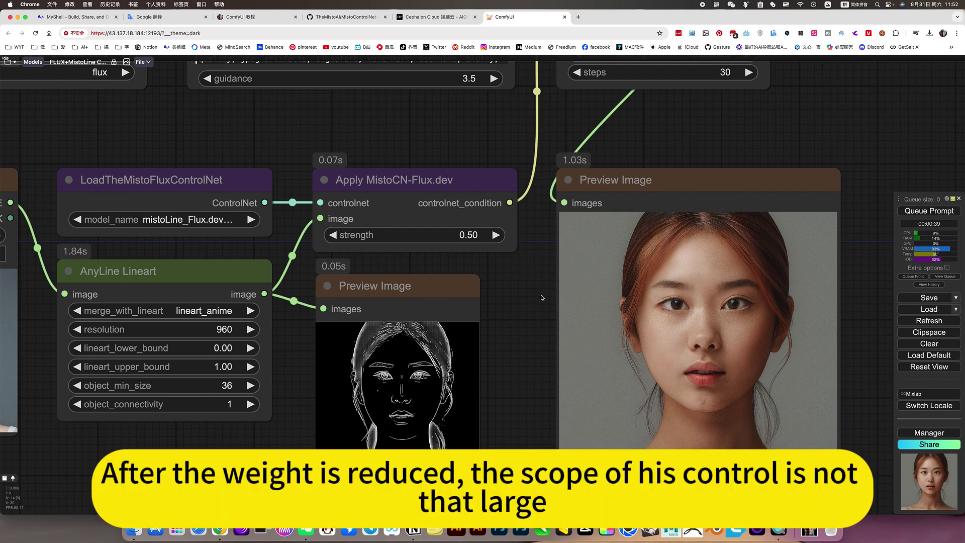
scroll(512, 294, up, 2)
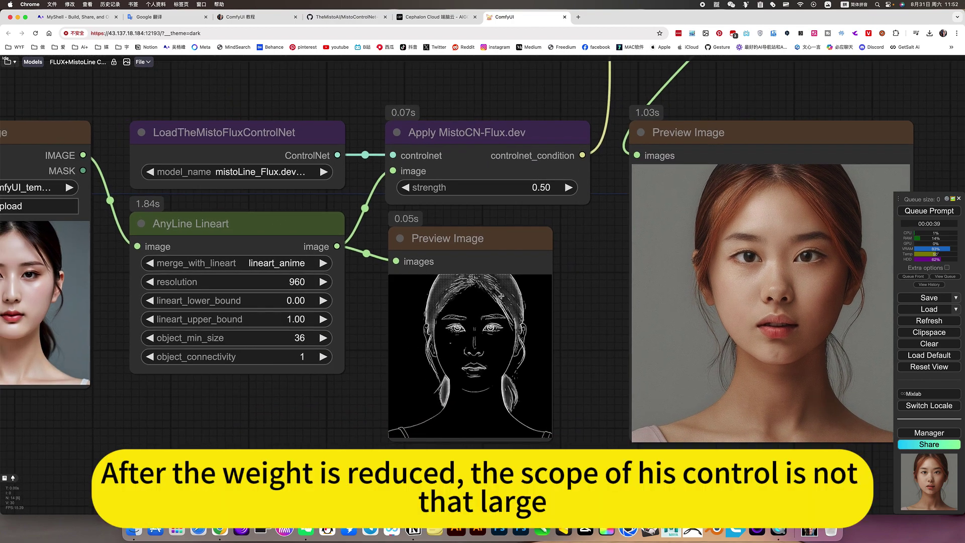
scroll(520, 305, up, 2)
scroll(528, 320, up, 2)
scroll(512, 322, down, 3)
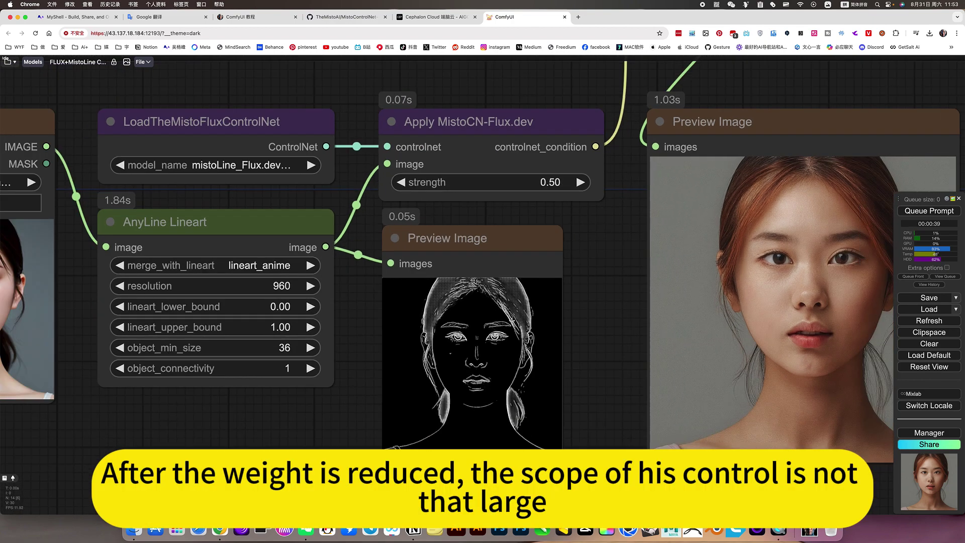
scroll(603, 302, right, 3)
scroll(653, 289, up, 1)
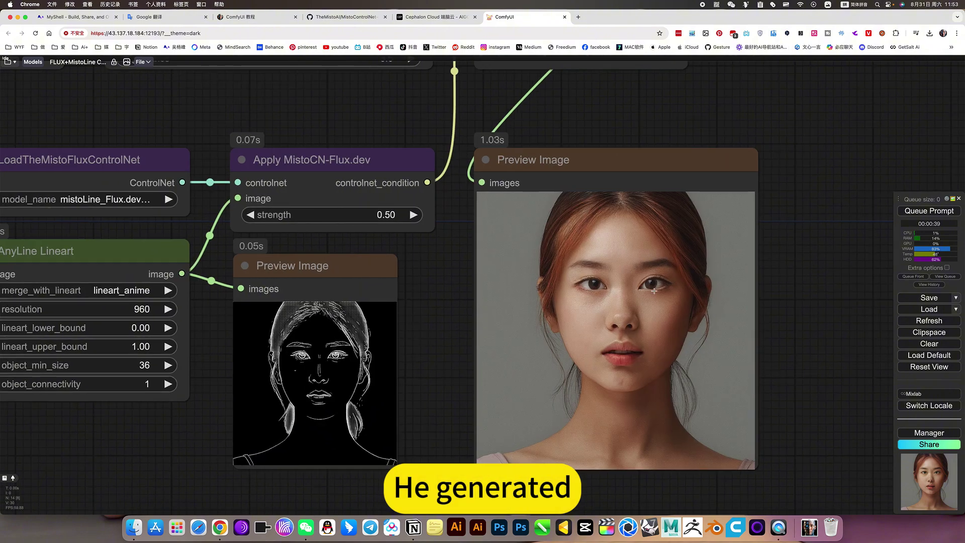
scroll(654, 289, down, 3)
scroll(735, 319, down, 3)
scroll(784, 362, up, 1)
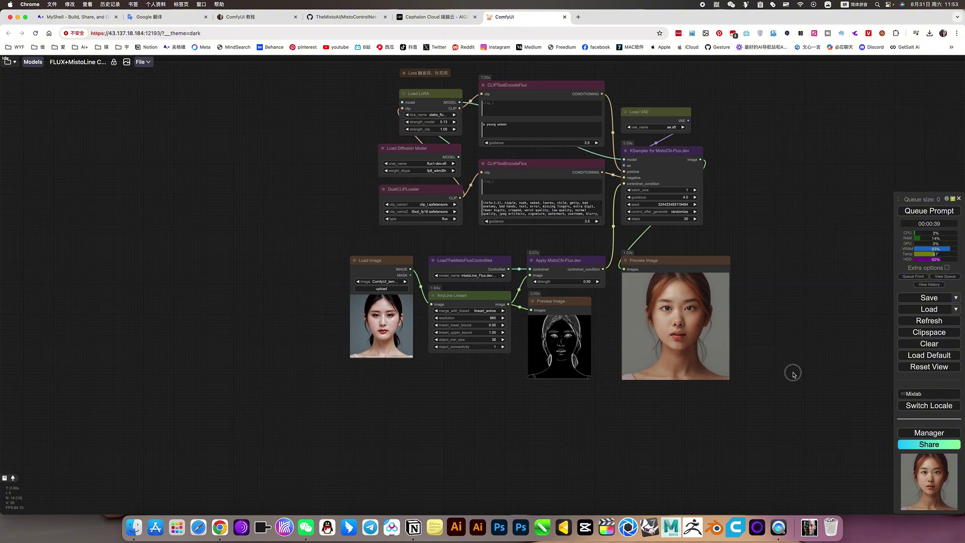
scroll(793, 370, up, 2)
scroll(765, 342, down, 2)
scroll(761, 337, right, 1)
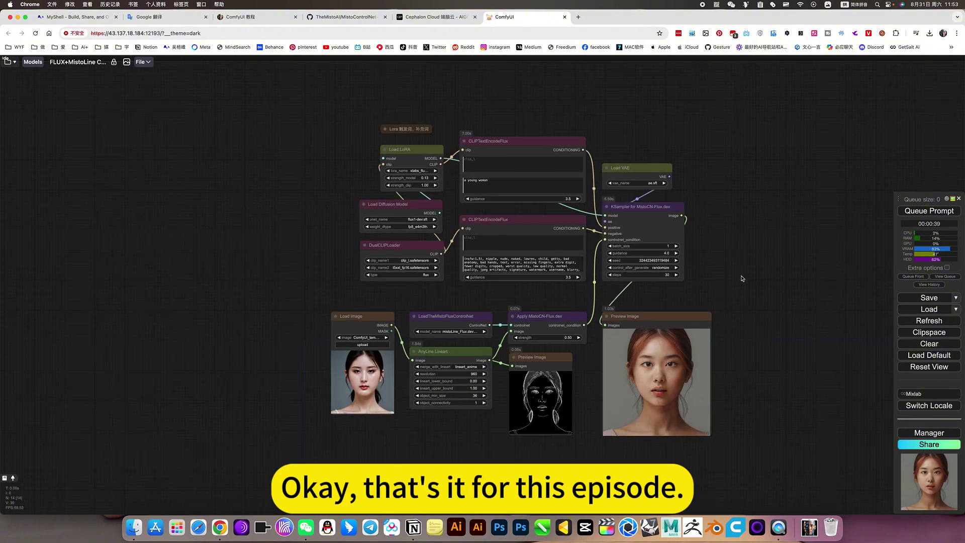
scroll(550, 234, up, 2)
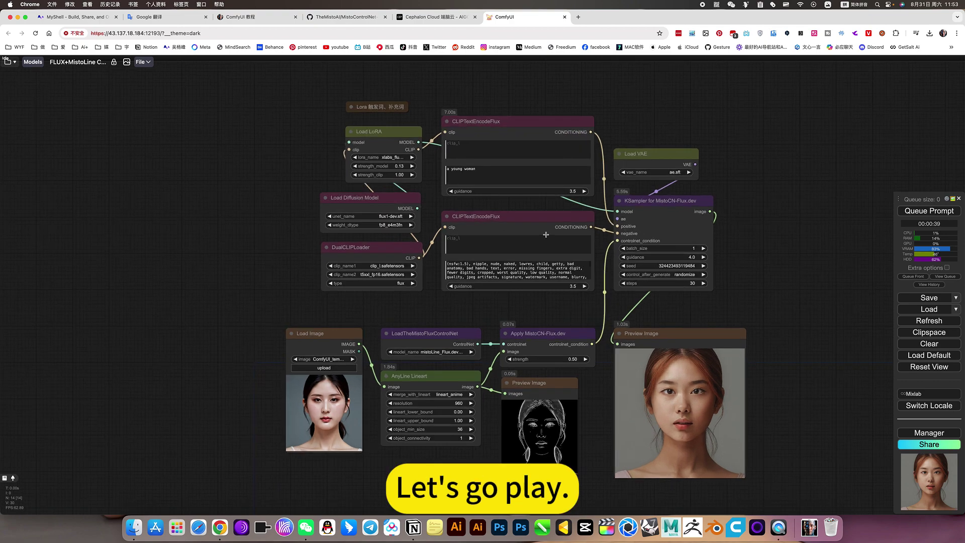
scroll(550, 234, up, 2)
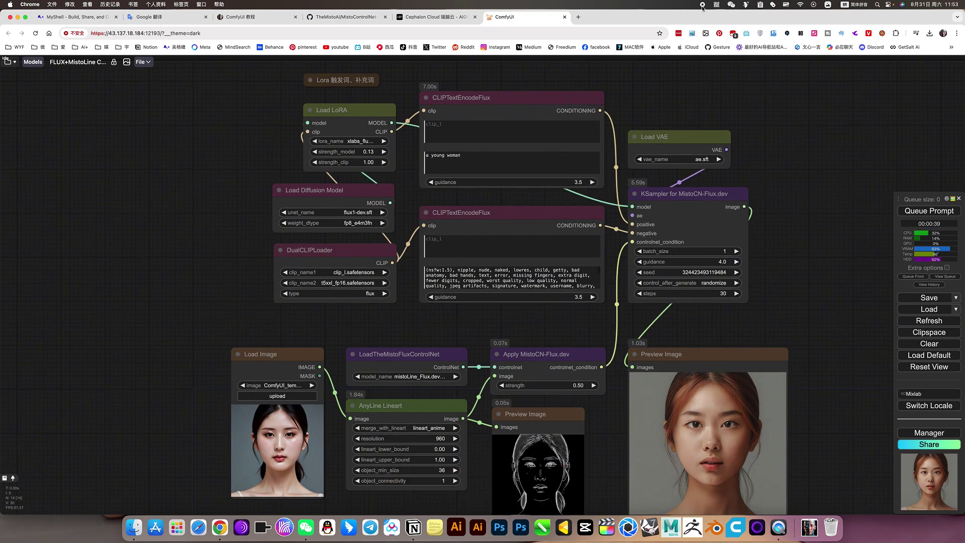